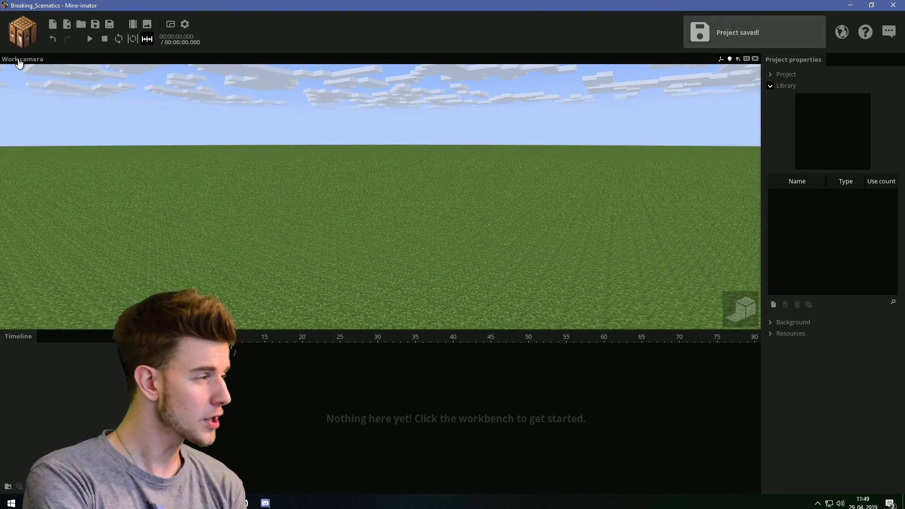
- Add a scenery object that imports from a Minecraft world and load the overworld of "A RANDOM FREAKING HOUSE!!"
click(23, 32)
click(61, 66)
click(278, 193)
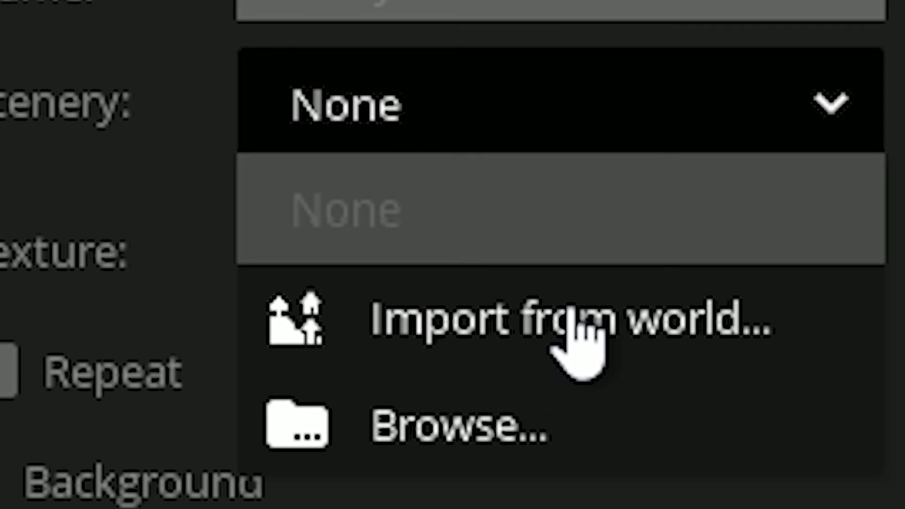
click(853, 367)
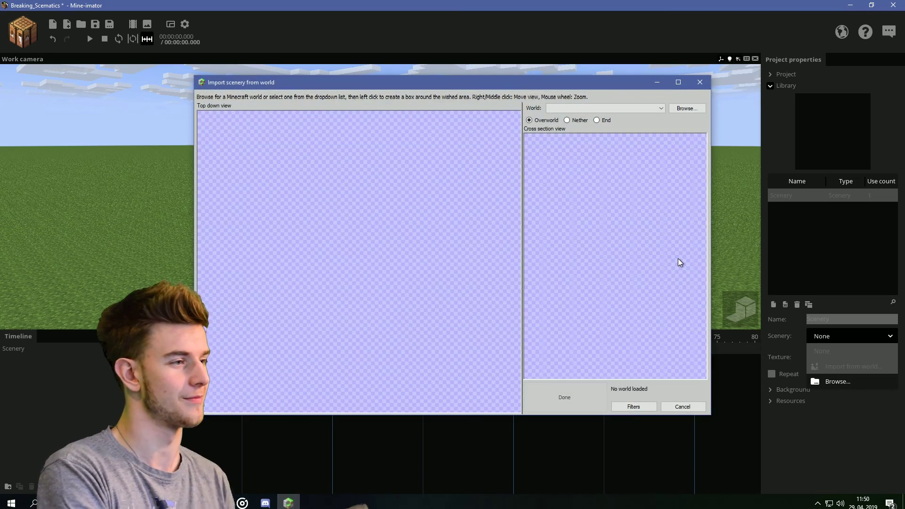
click(661, 108)
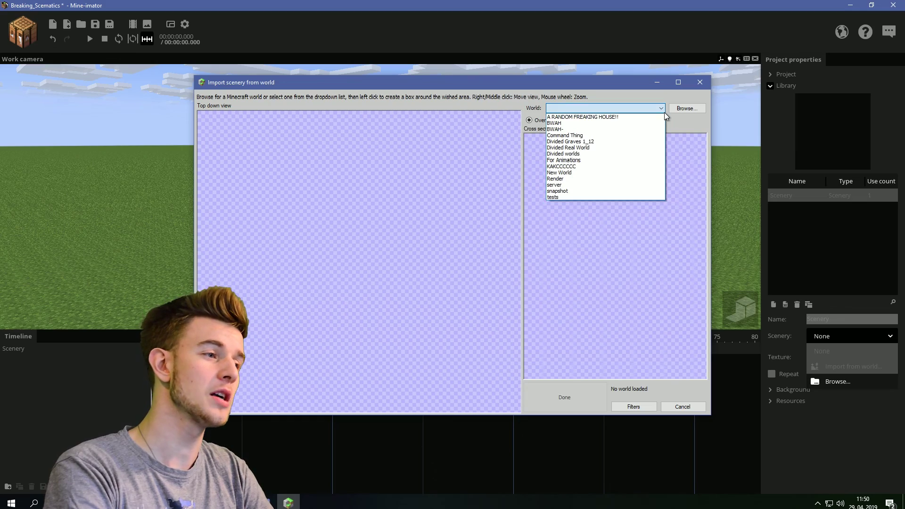
click(614, 117)
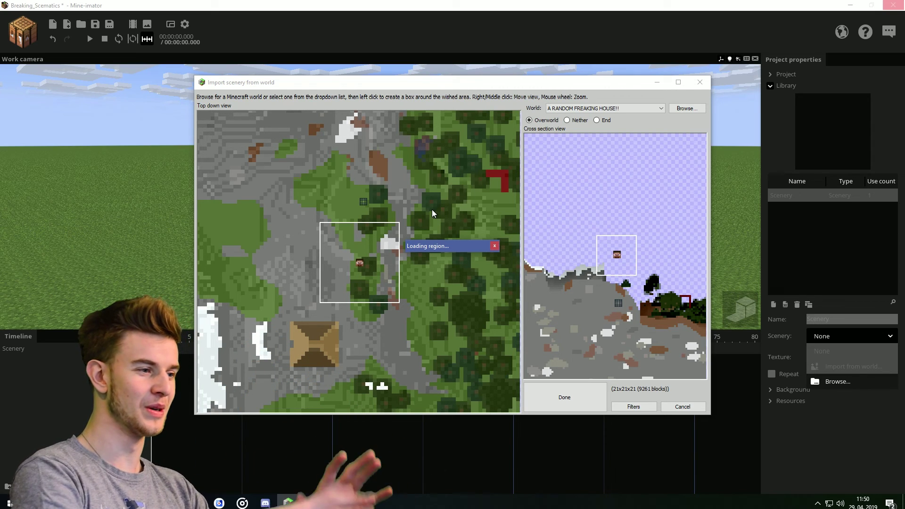
- Fit the selection box around the house and surrounding hills, about 98x88x49 blocks, and import that area
scroll(406, 236, down, 2)
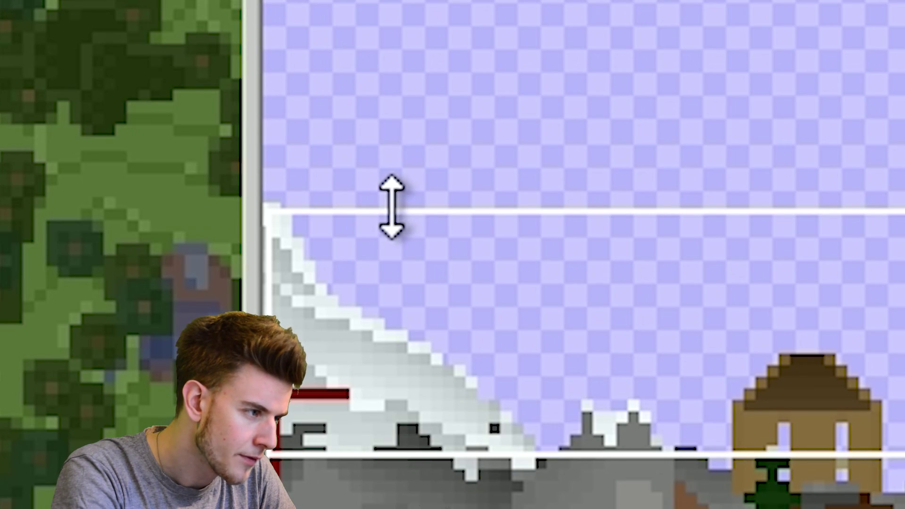
drag(545, 235, 544, 234)
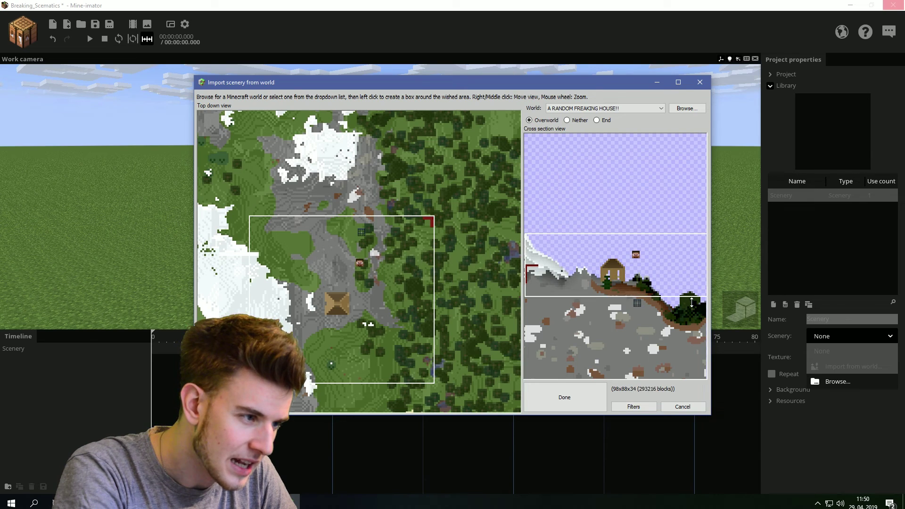
drag(691, 302, 698, 326)
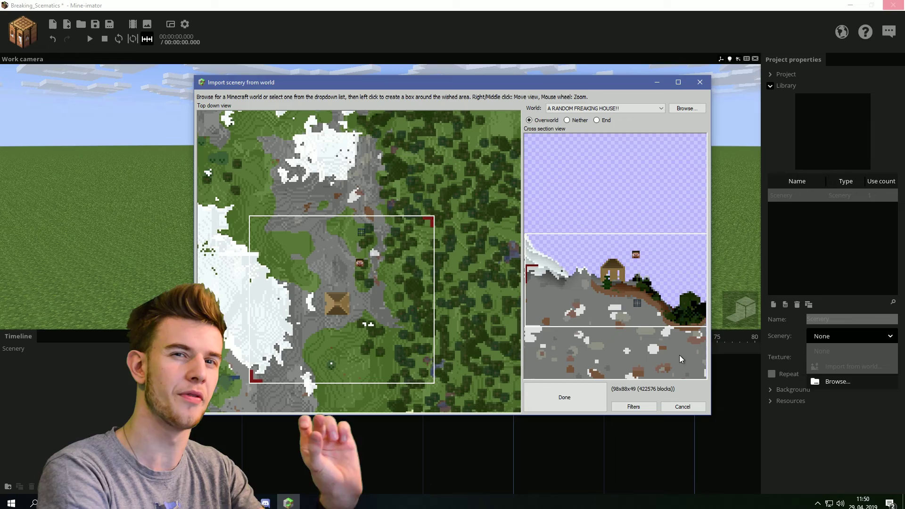
click(579, 400)
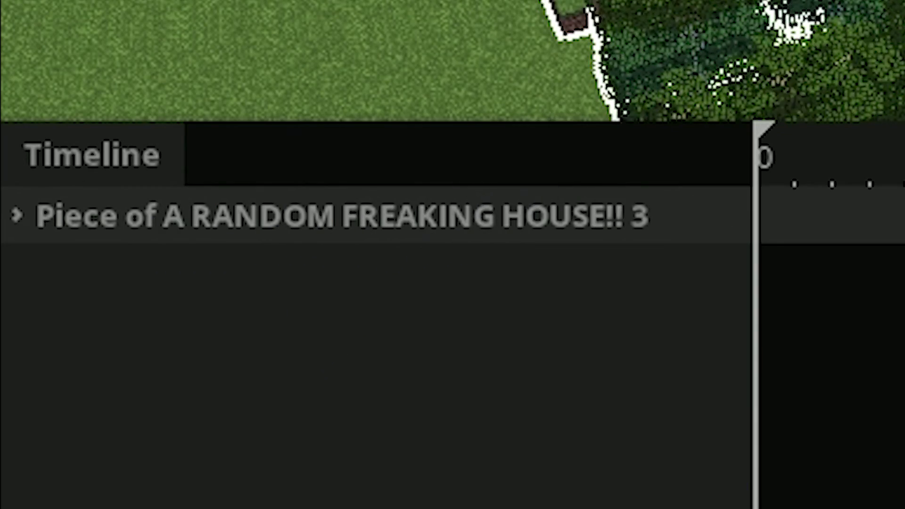
- Set the imported scenery's X, Y and Z position to 0 and deselect it
click(659, 88)
text(0)
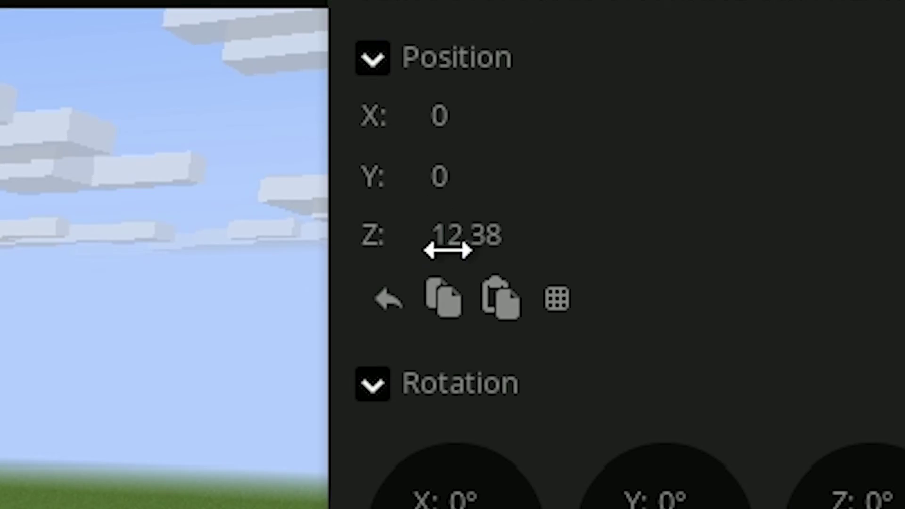
click(447, 250)
text(0)
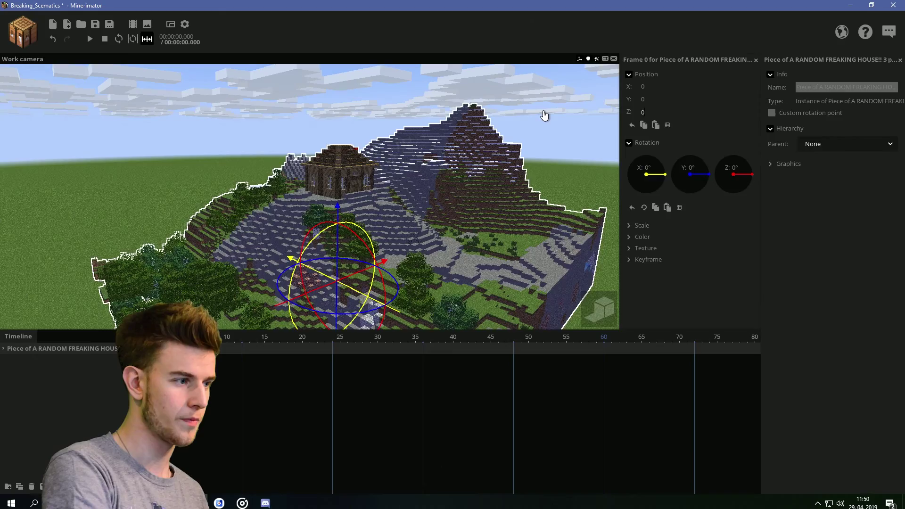
click(543, 117)
- Create a particle creator named EXPLOSSIONNO and load the Explosion.miparticles preset into it
right_drag(543, 118, 548, 183)
key(w)
key(w)
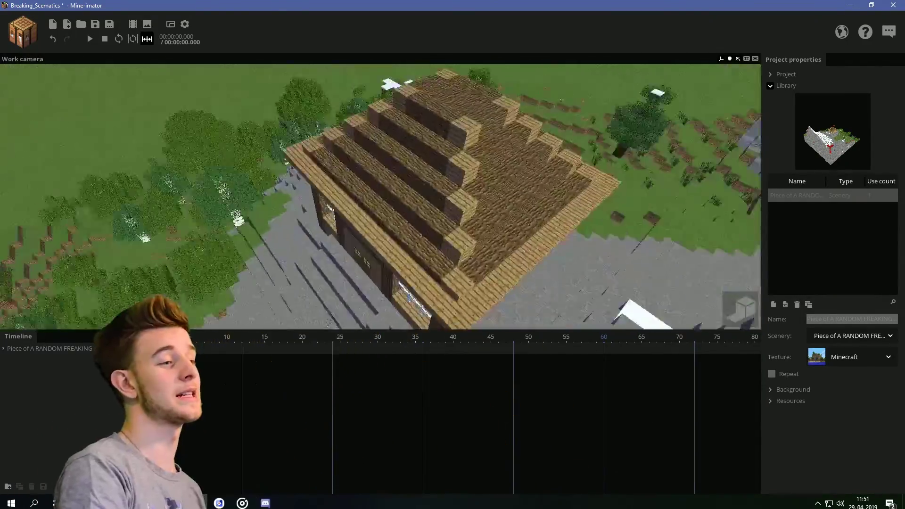
key(s)
right_drag(550, 183, 587, 158)
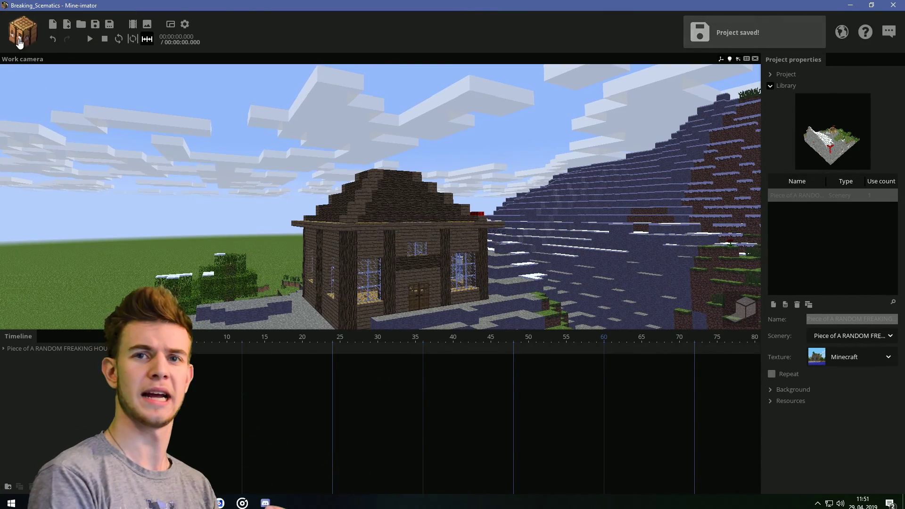
click(20, 43)
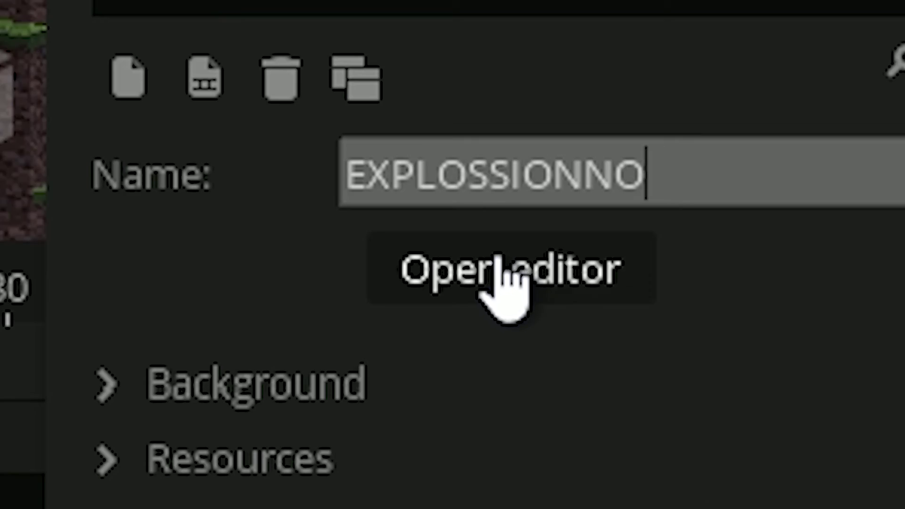
click(830, 334)
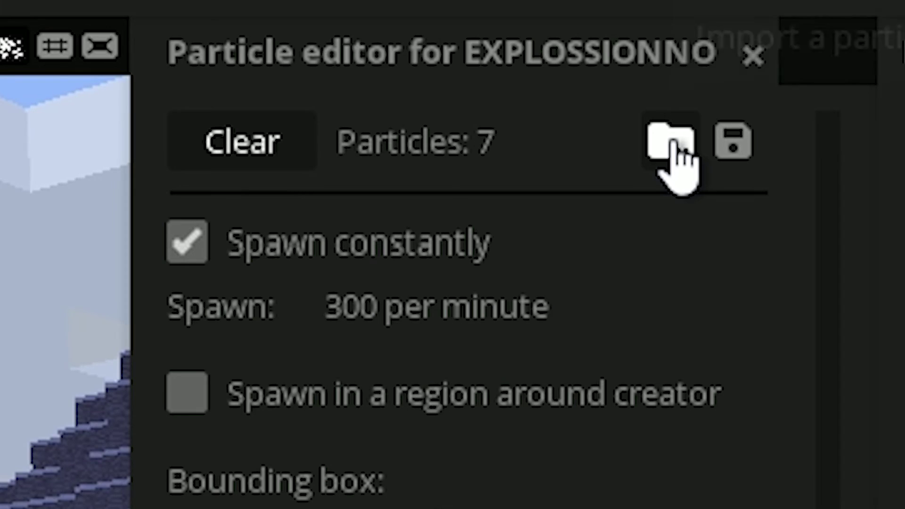
click(721, 77)
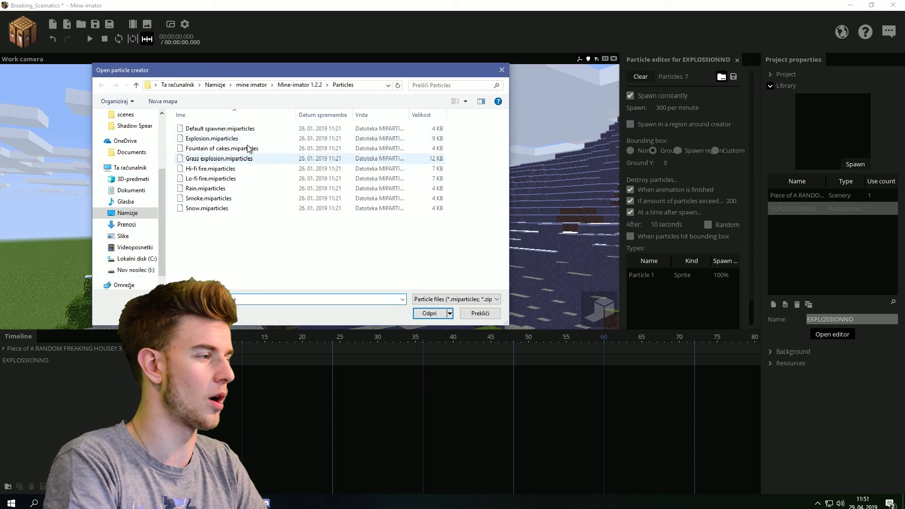
double_click(179, 138)
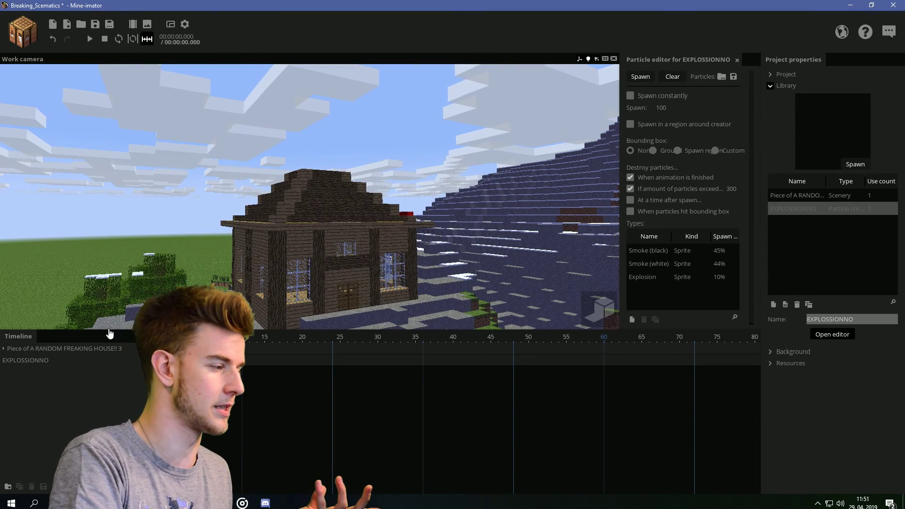
- Move the EXPLOSSIONNO particle creator onto the house roof's corner, at about X -33, Y 525, Z -32, and deselect it
click(46, 361)
drag(587, 218, 448, 277)
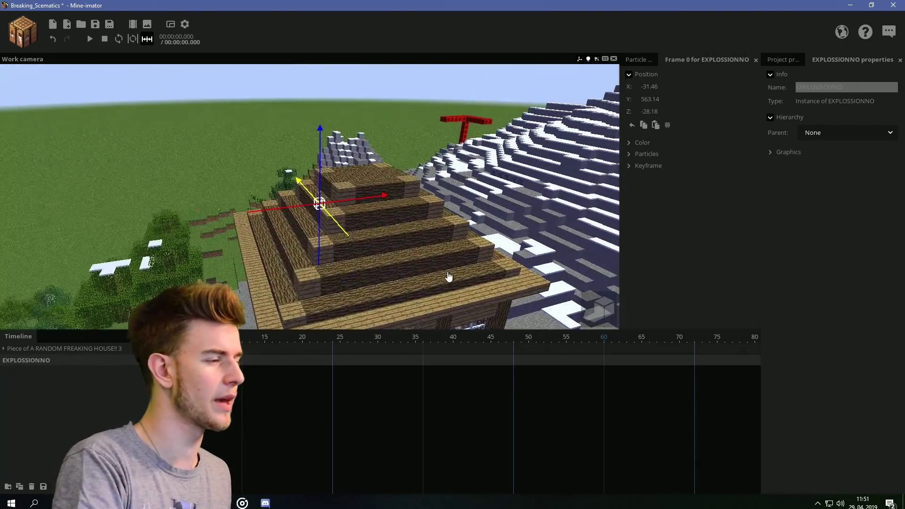
key(space)
drag(409, 207, 292, 240)
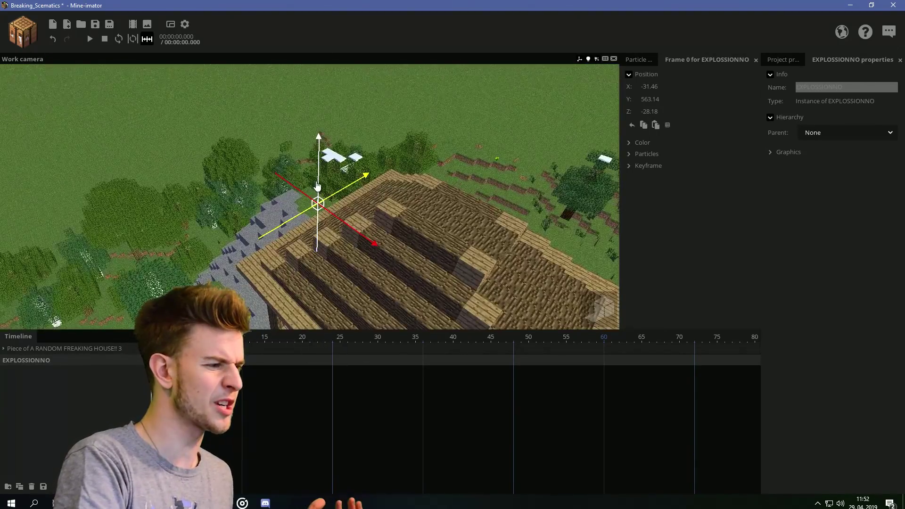
drag(463, 241, 347, 247)
drag(337, 202, 307, 186)
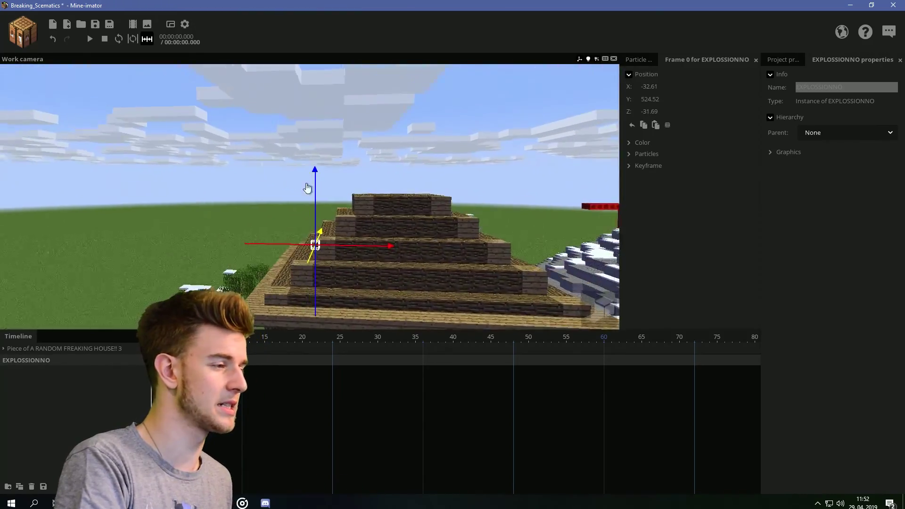
click(307, 187)
drag(367, 218, 424, 255)
right_drag(357, 207, 357, 218)
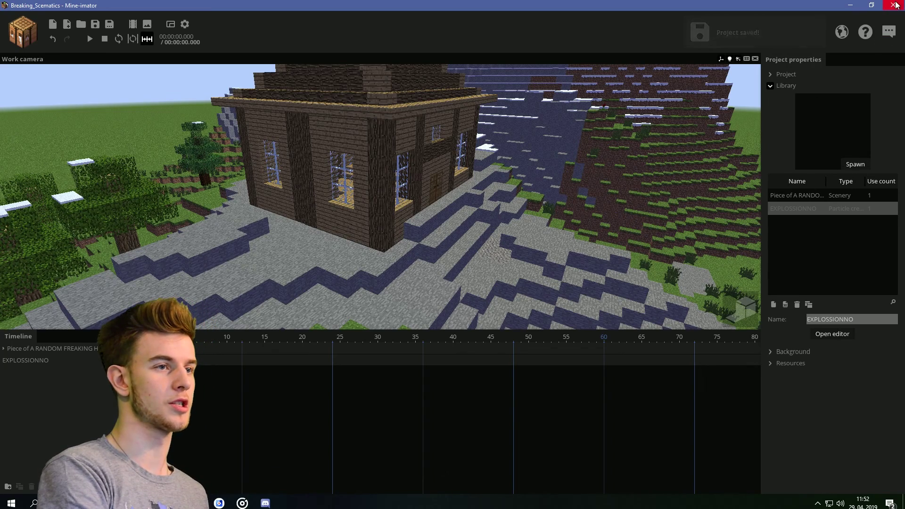
- Leave Mine-imator, launch Minecraft with the 1.13.1-OptiFine_HD_U_E3 profile and maximize the game window
click(894, 5)
double_click(871, 24)
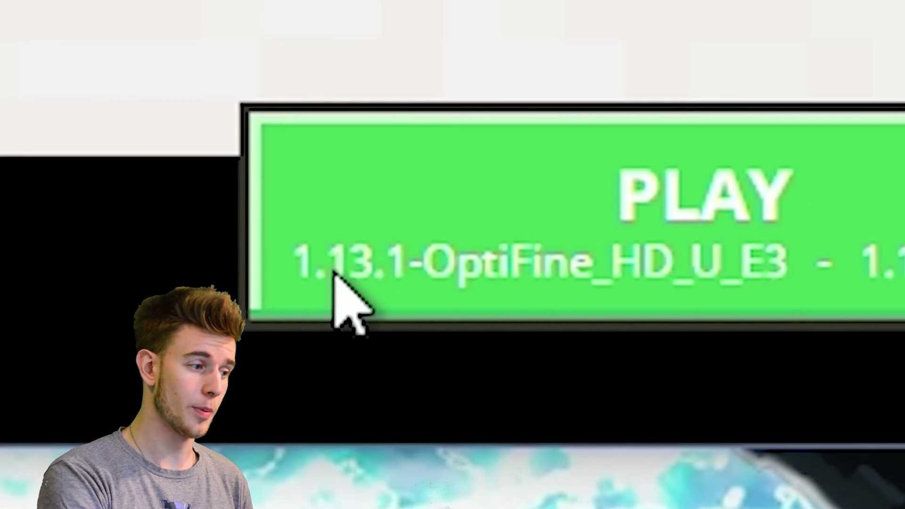
click(465, 358)
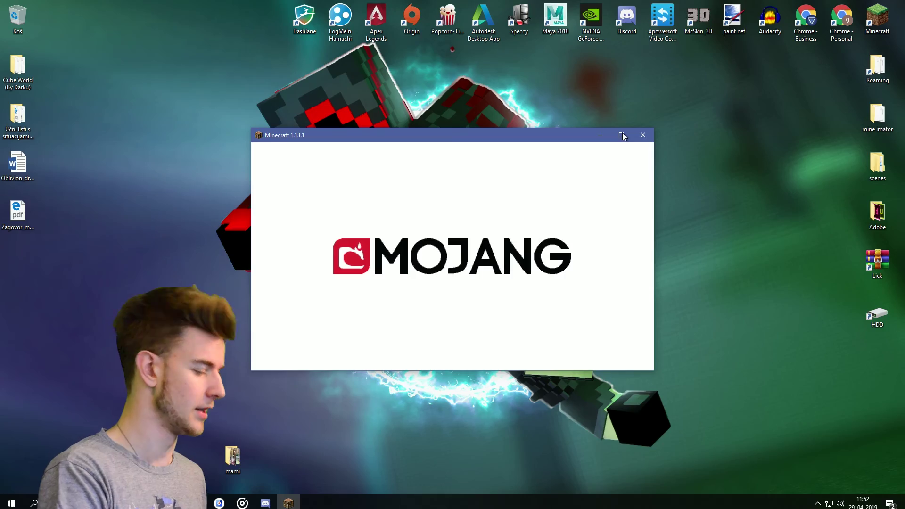
click(621, 136)
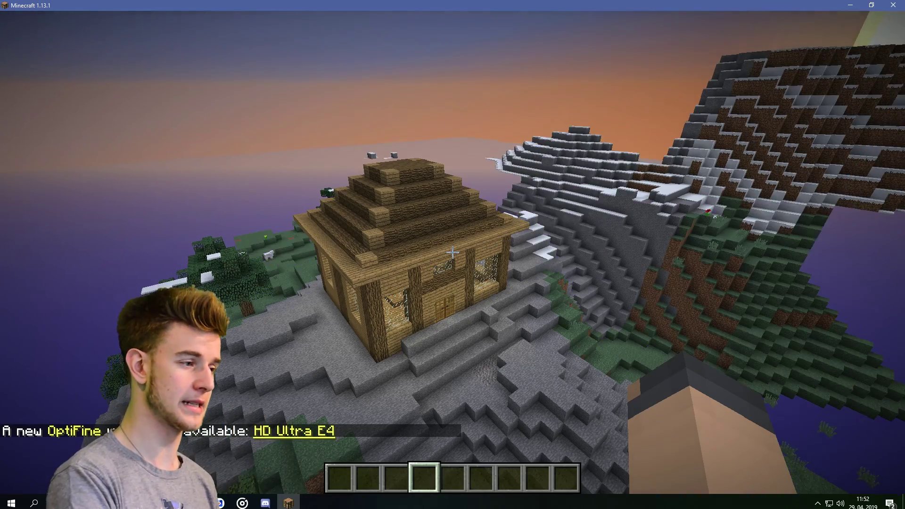
- Fly to the house's roof, break blocks at its corner and pick the roof's log and oak planks into the hotbar
key(w)
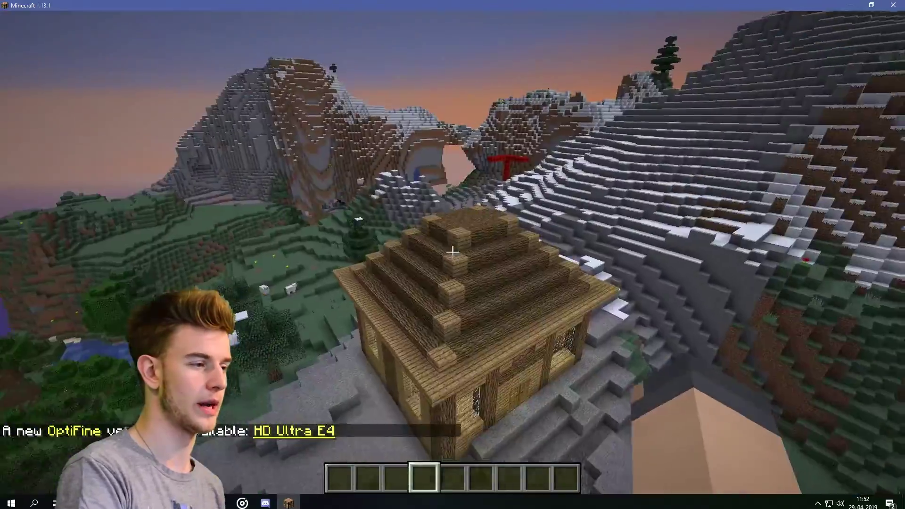
key(d)
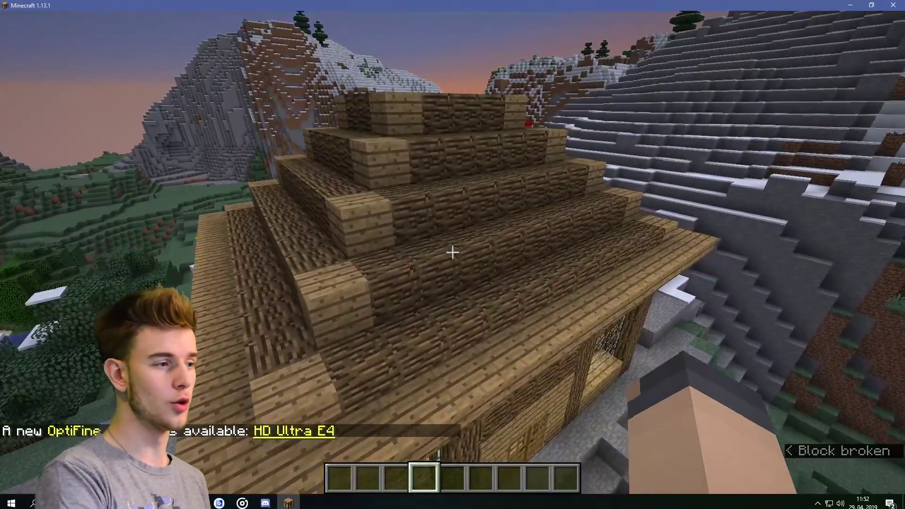
key(a)
key(w)
key(d)
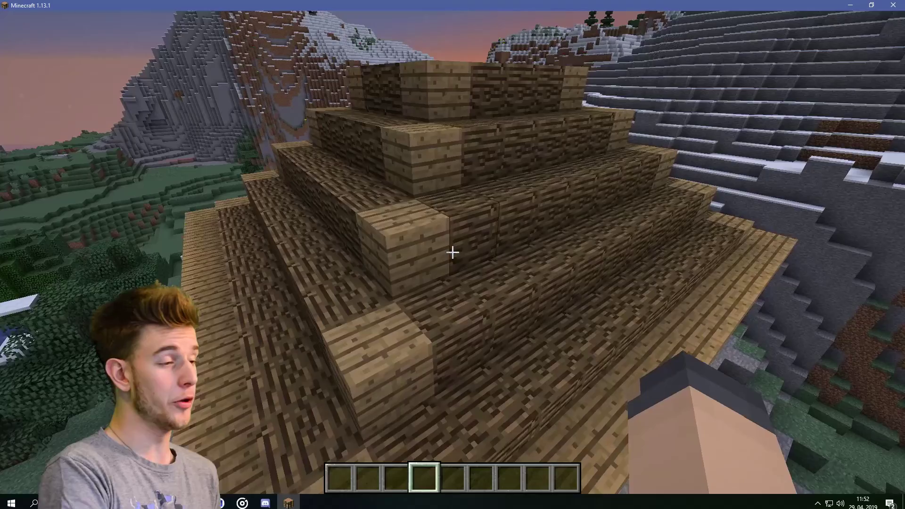
key(w)
click(452, 253)
click(452, 253)
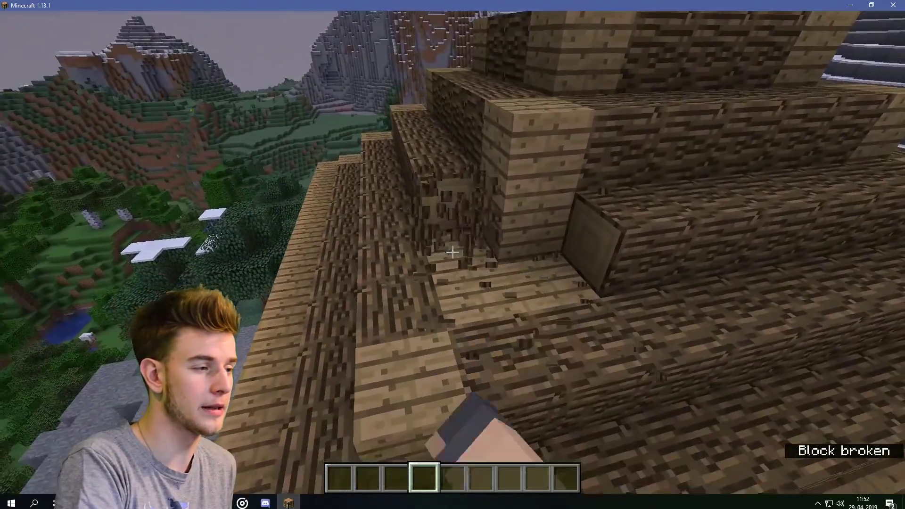
middle_click(452, 253)
right_click(452, 253)
middle_click(452, 252)
- Add TNT and a redstone block from the creative inventory's redstone items to the hotbar
key(e)
click(416, 139)
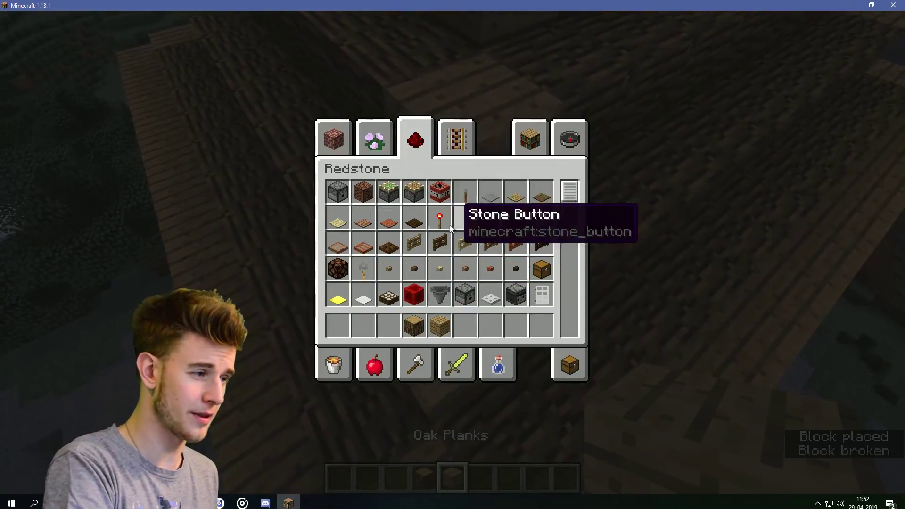
key(e)
- Place TNT on the roof's corner, ignite it with a redstone block and back away from the explosion
key(1)
right_click(453, 252)
key(2)
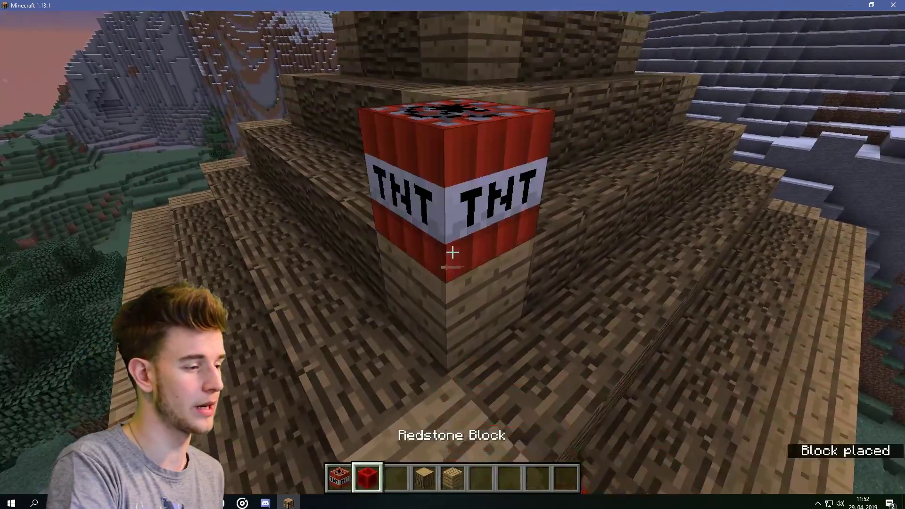
right_click(452, 252)
click(452, 252)
key(s)
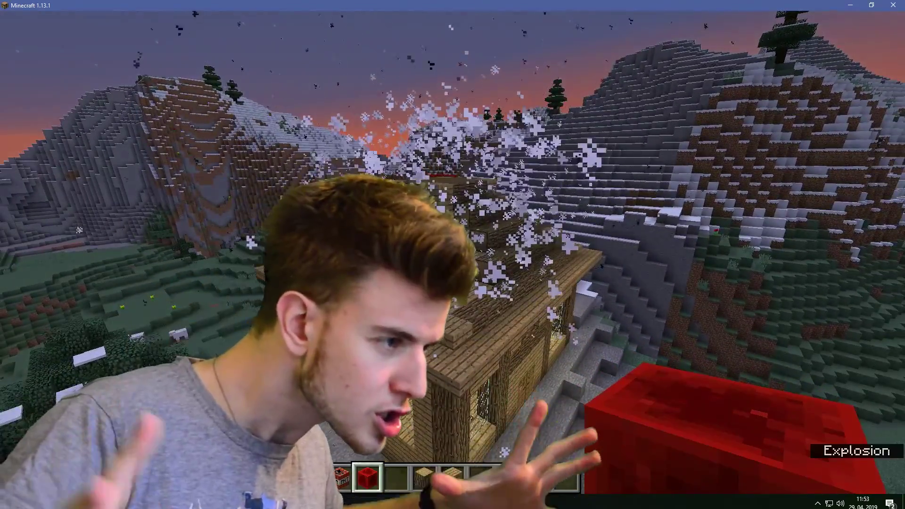
- Fly back to the roof and examine the hole blown in its corner
key(w)
key(w)
key(space)
key(space)
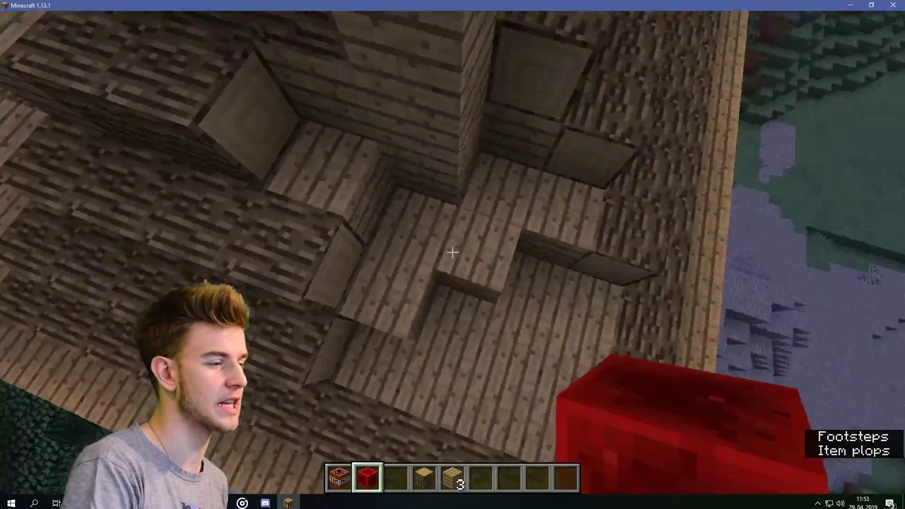
key(s)
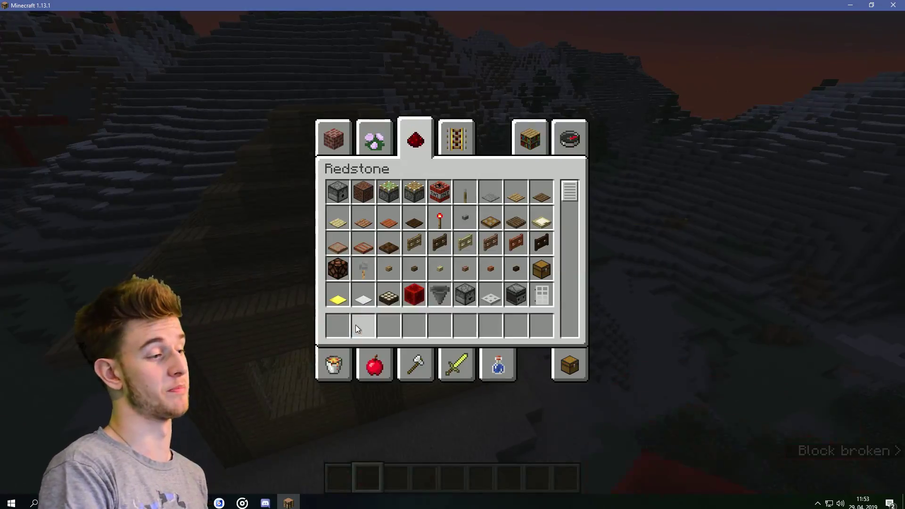
- Save the damaged world, return to the title screen and quit Minecraft
key(Escape)
key(Escape)
click(464, 289)
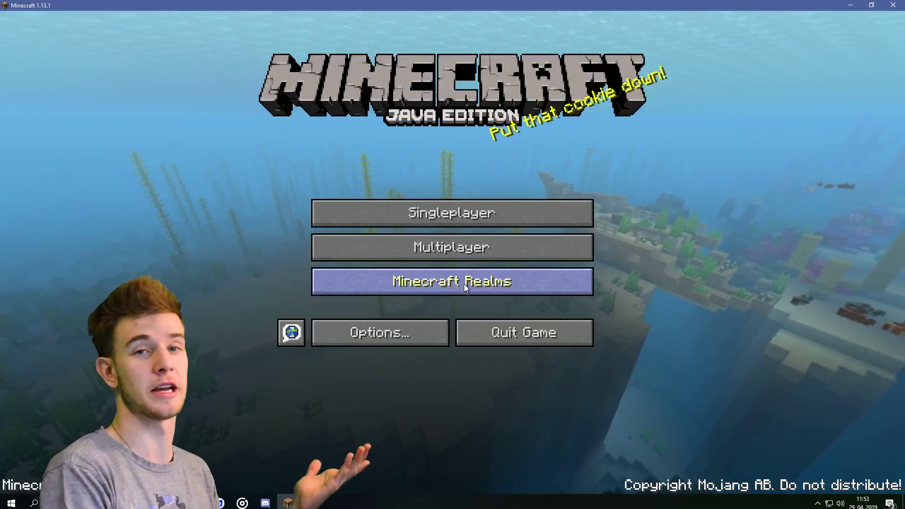
click(568, 343)
- Switch to Mine-imator, save the project and add a new scenery object
key(s)
key(ctrl+s)
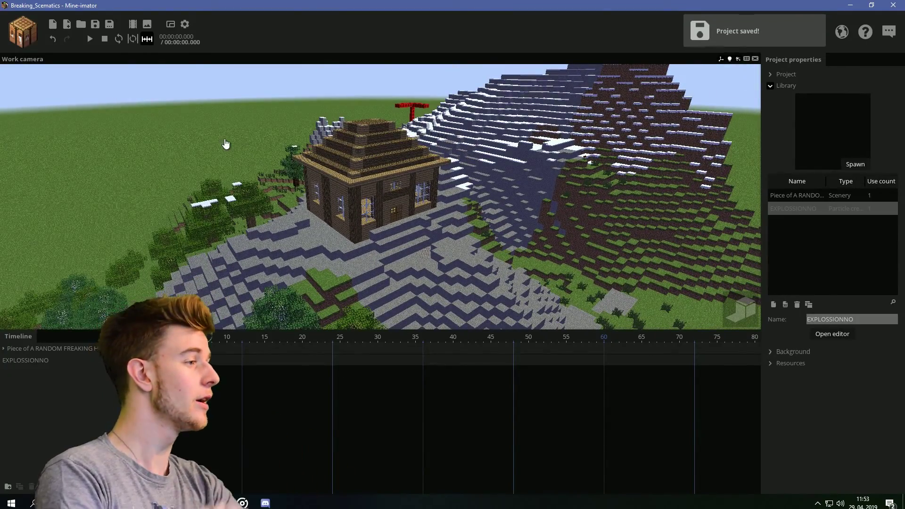
click(23, 33)
click(63, 72)
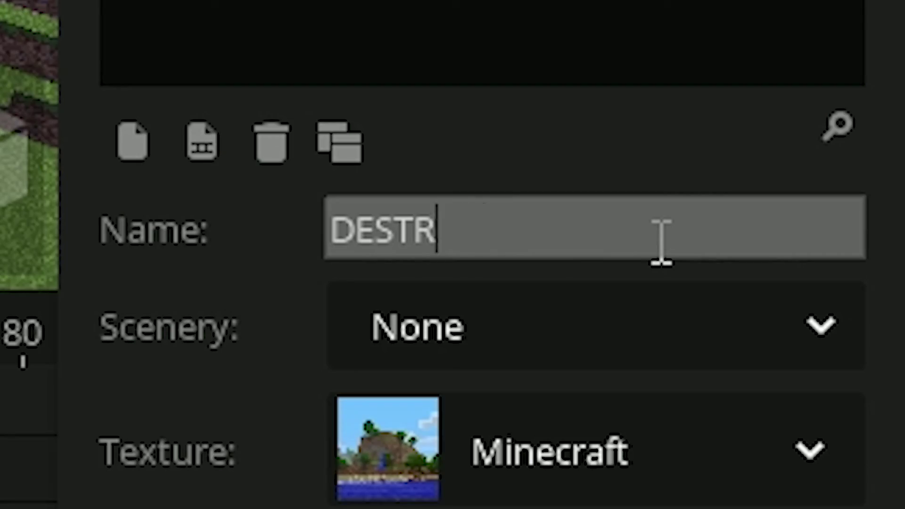
- Name the new scenery Destroyed and the original house scenery Normal
key(BackSpace)
key(BackSpace)
key(BackSpace)
key(BackSpace)
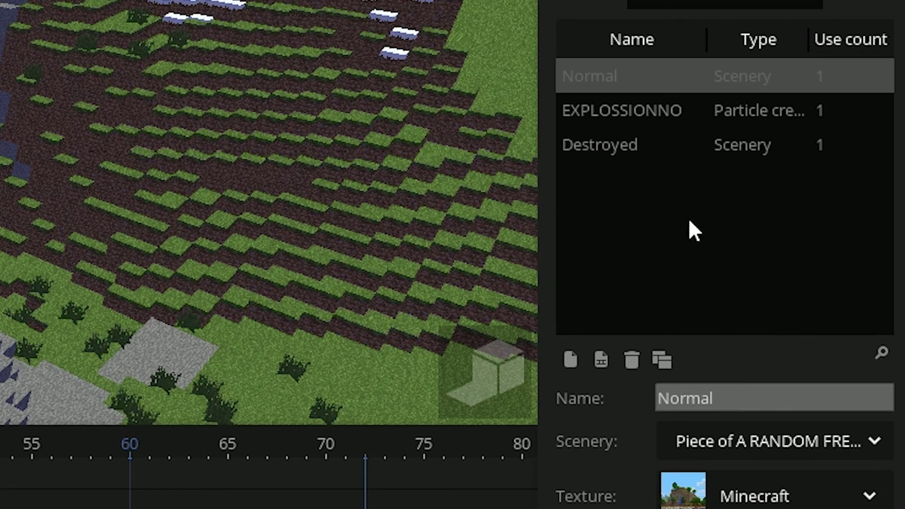
click(650, 147)
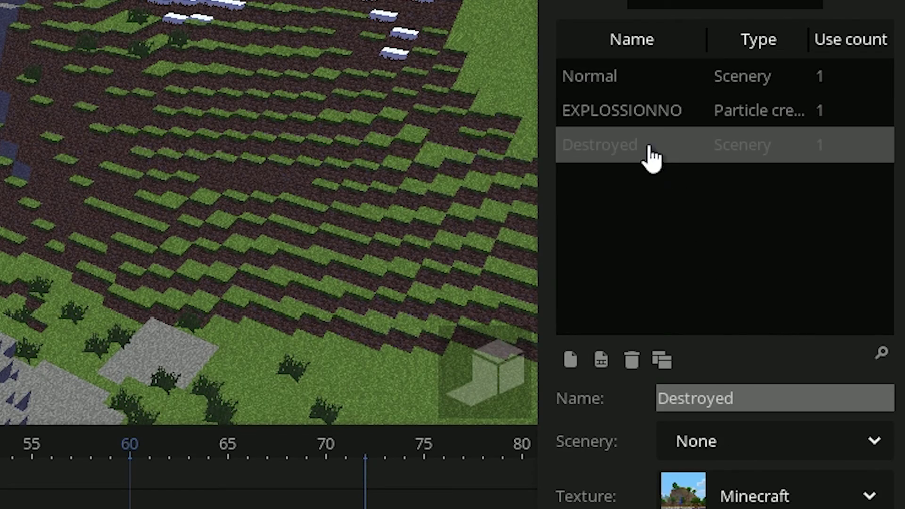
click(634, 81)
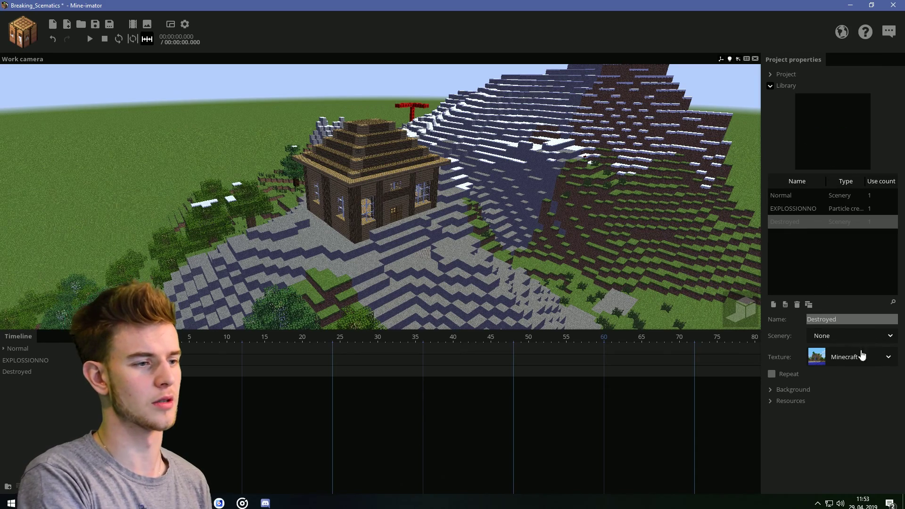
- Start a world import for the Destroyed scenery and load the world A RANDOM FREAKING HOUSE!!
click(851, 372)
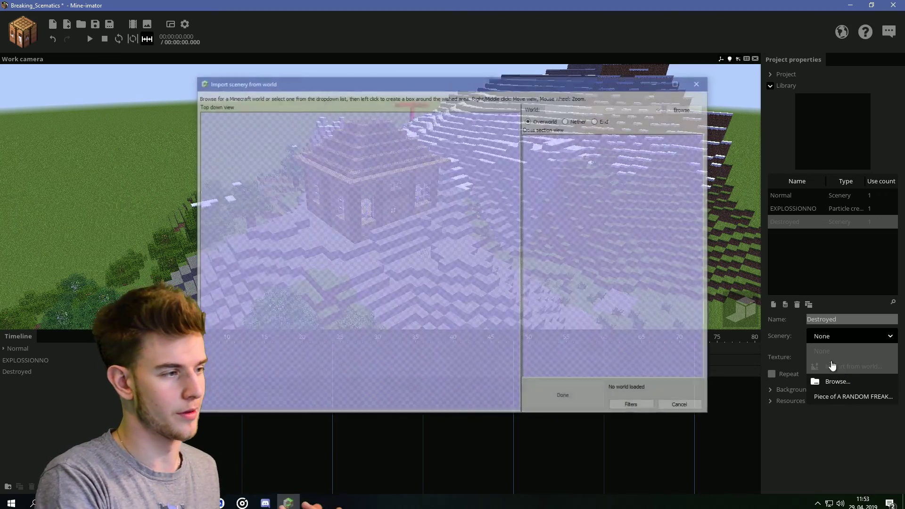
click(651, 106)
click(615, 114)
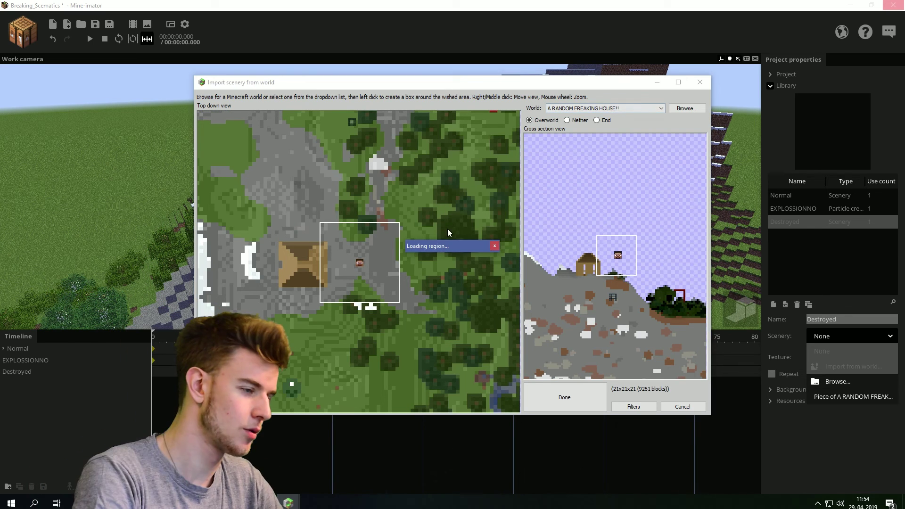
- Select a 98x88x49 block region around the house and surrounding terrain, and import it as the Destroyed scenery
scroll(421, 231, down, 2)
mouse_move(428, 177)
mouse_down()
mouse_move(340, 282)
mouse_move(243, 342)
mouse_up()
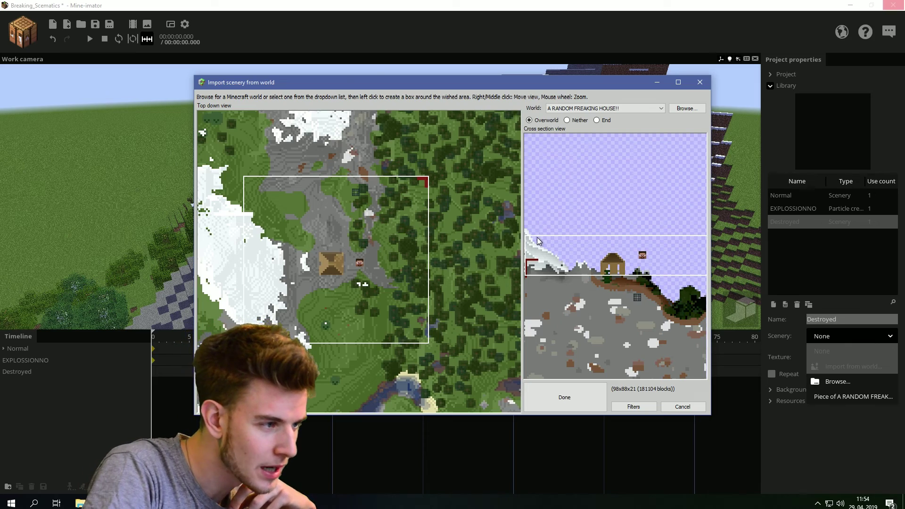
drag(536, 236, 533, 229)
drag(694, 277, 694, 320)
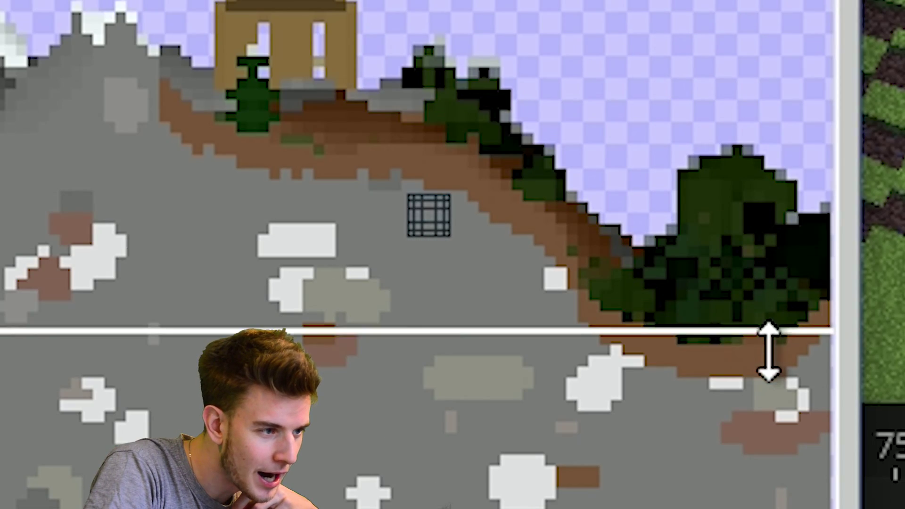
drag(768, 351, 769, 367)
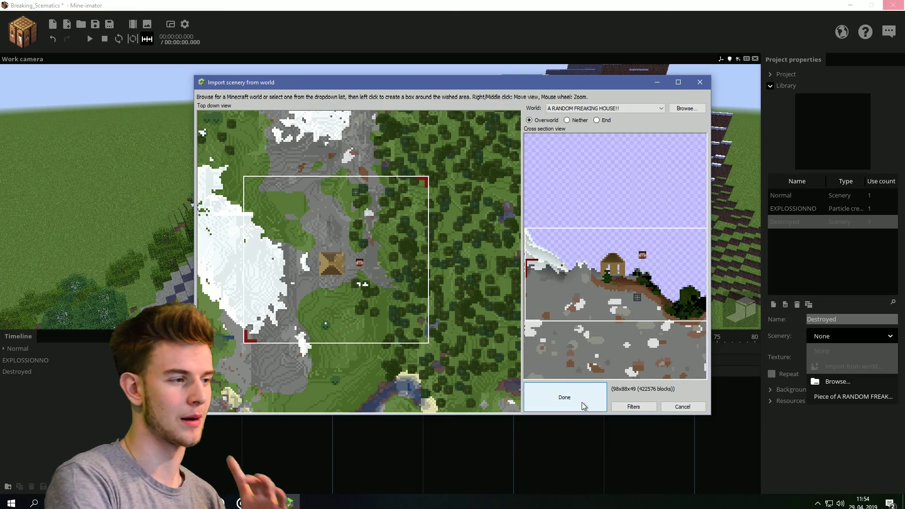
click(584, 403)
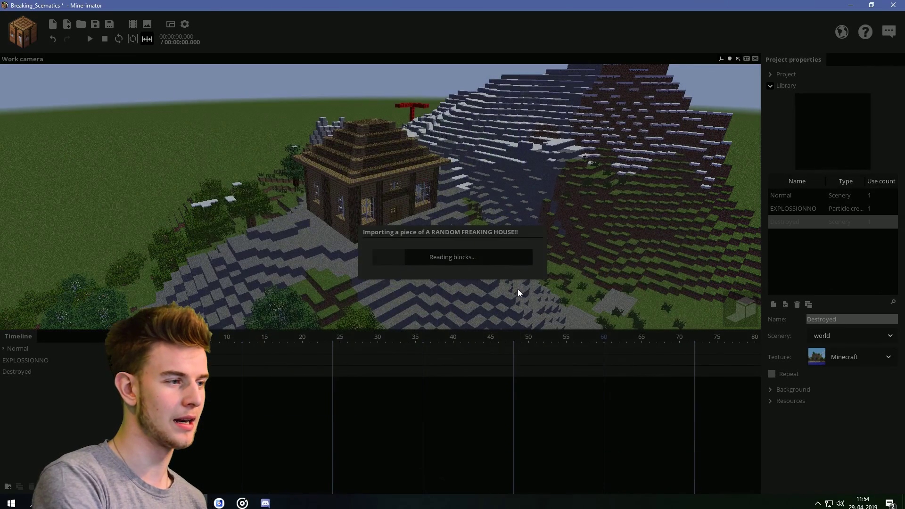
- Make the Destroyed scenery invisible with a keyframe at frame 0
right_drag(584, 244, 600, 195)
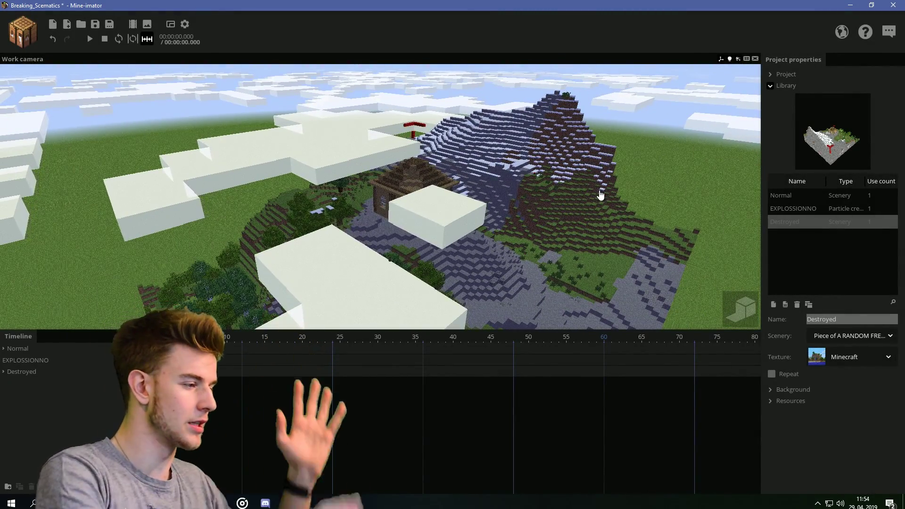
click(58, 348)
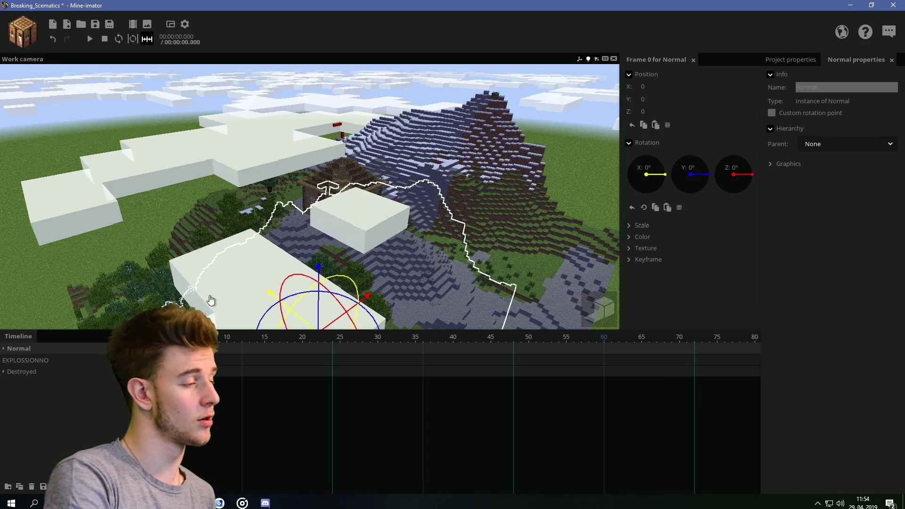
click(33, 372)
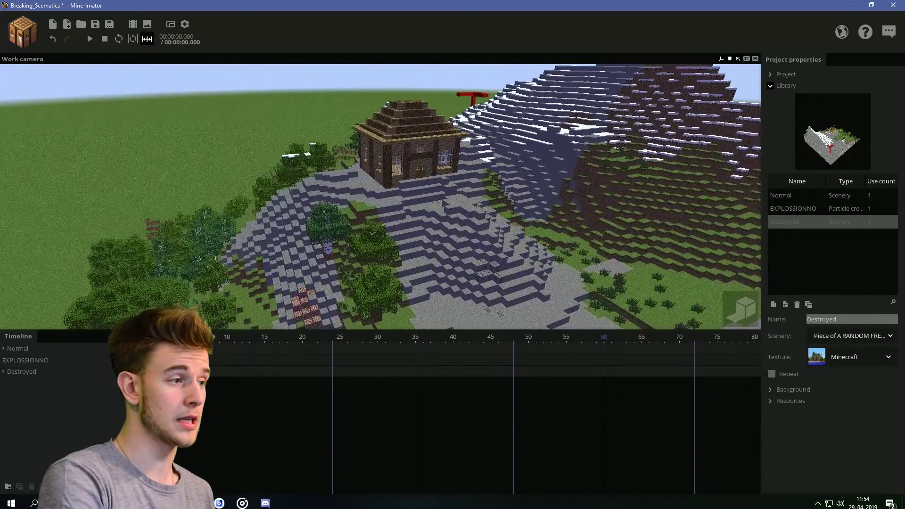
right_drag(290, 284, 291, 284)
click(146, 348)
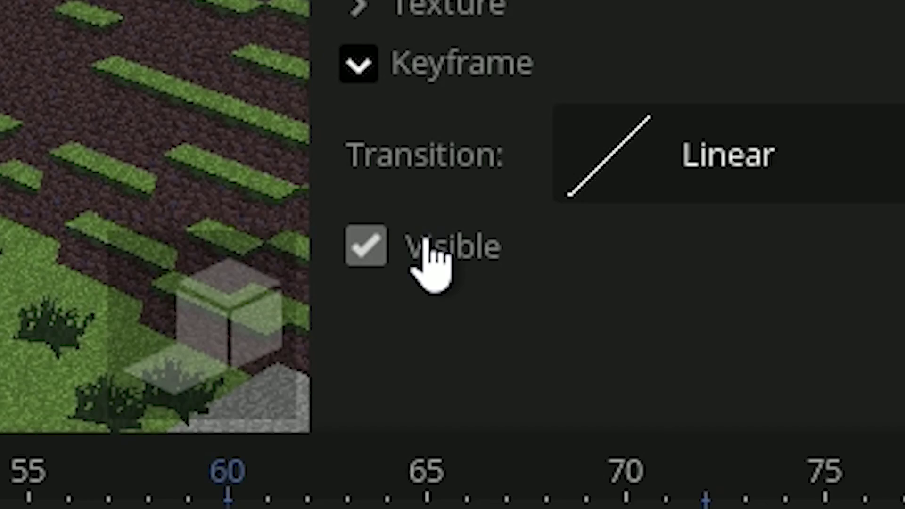
click(427, 257)
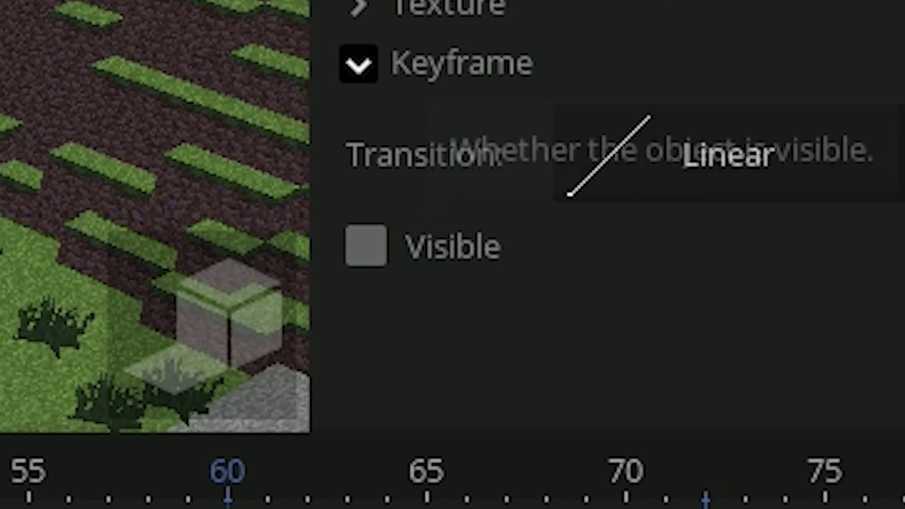
- At frame 20, make the Normal scenery invisible and the Destroyed scenery visible
click(300, 351)
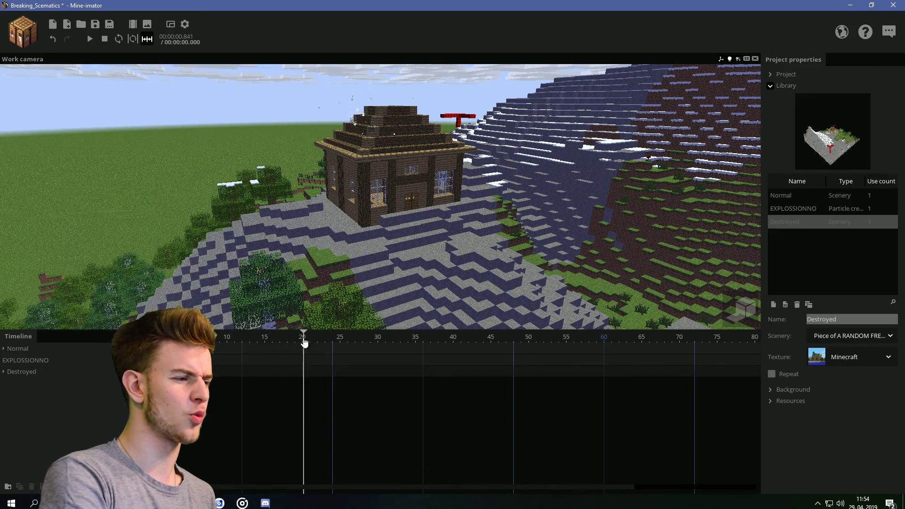
click(124, 348)
click(630, 295)
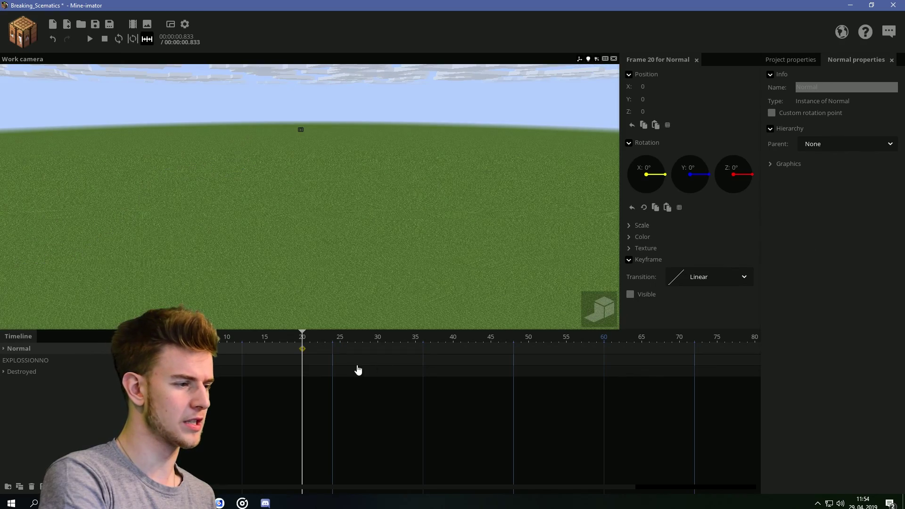
click(629, 296)
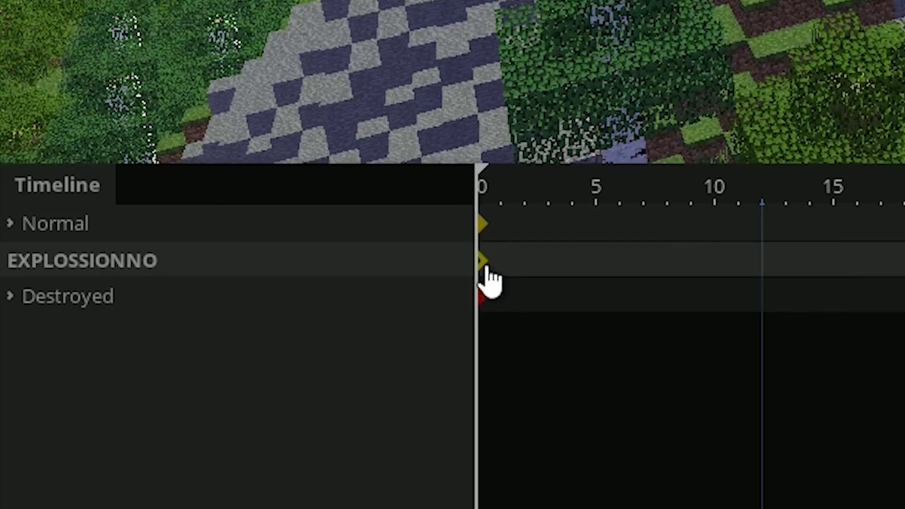
- Move the EXPLOSSIONNO keyframe to frame 20 and save the project
drag(154, 360, 299, 360)
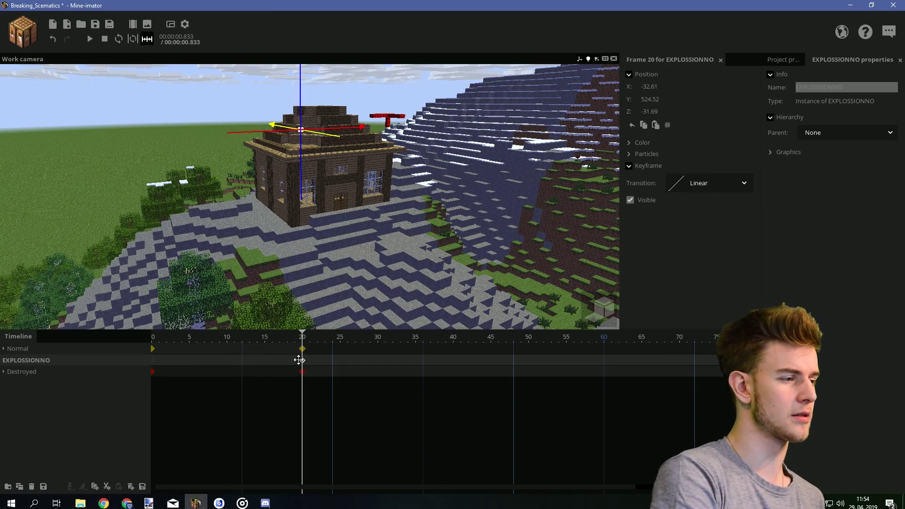
click(250, 253)
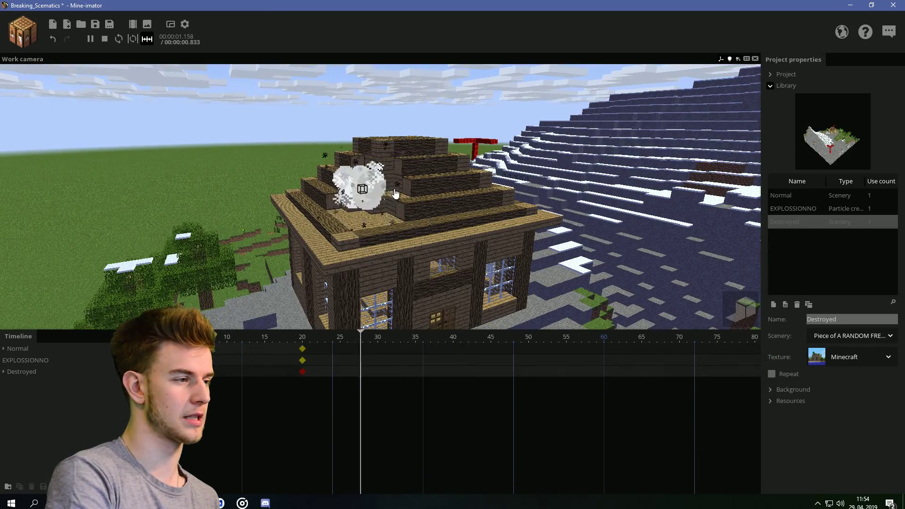
key(space)
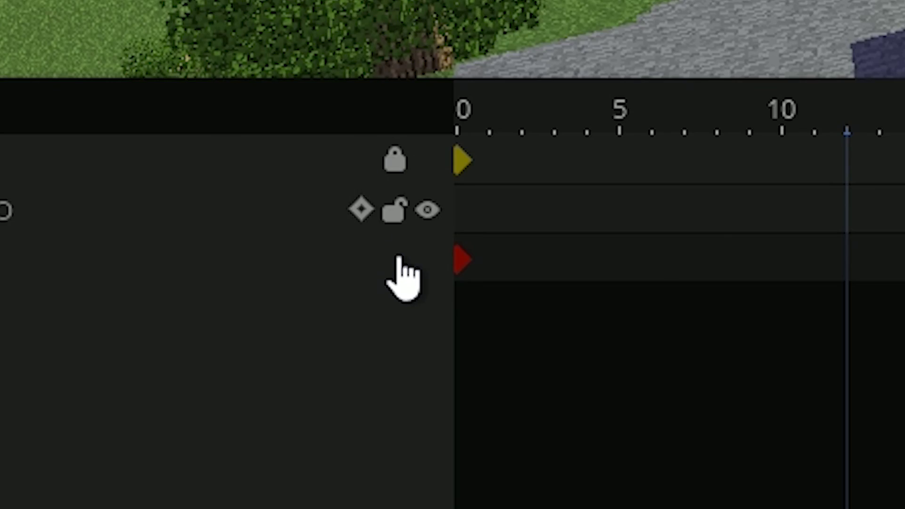
key(ctrl+s)
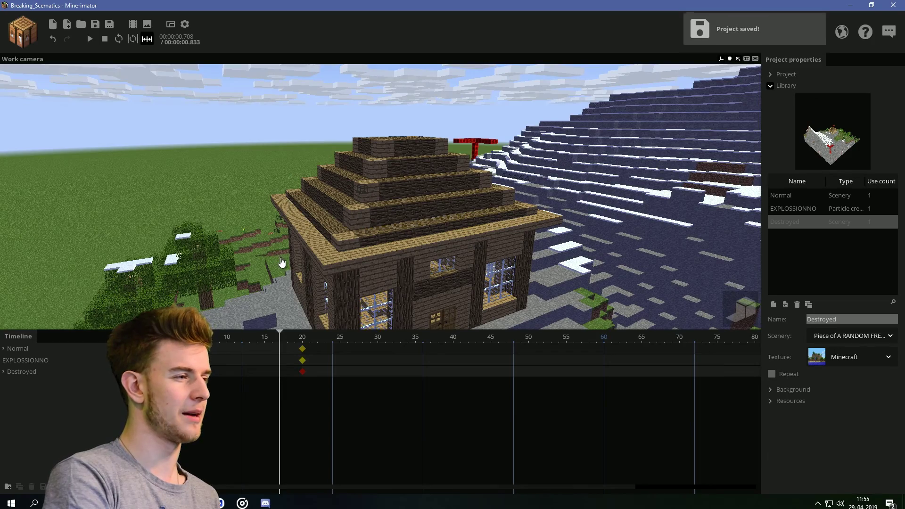
- Play back the roof explosion around frame 20
scroll(285, 262, up, 2)
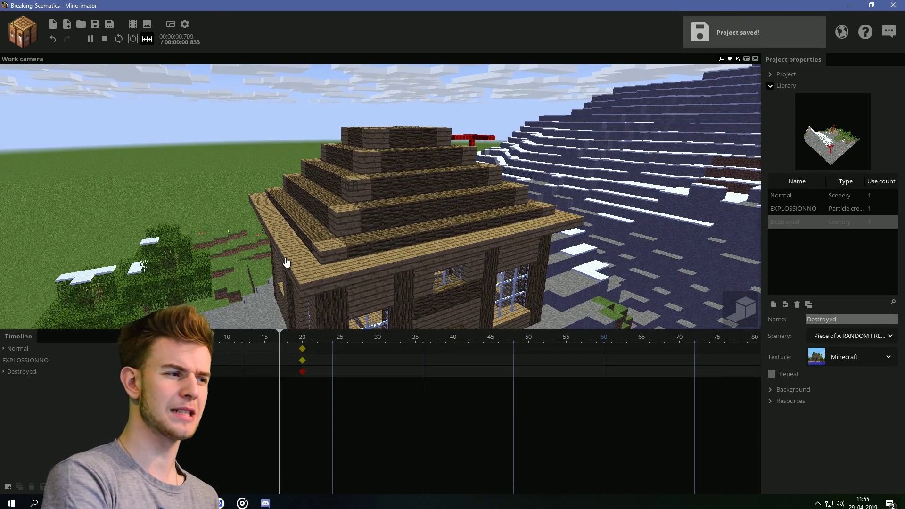
key(space)
key(space)
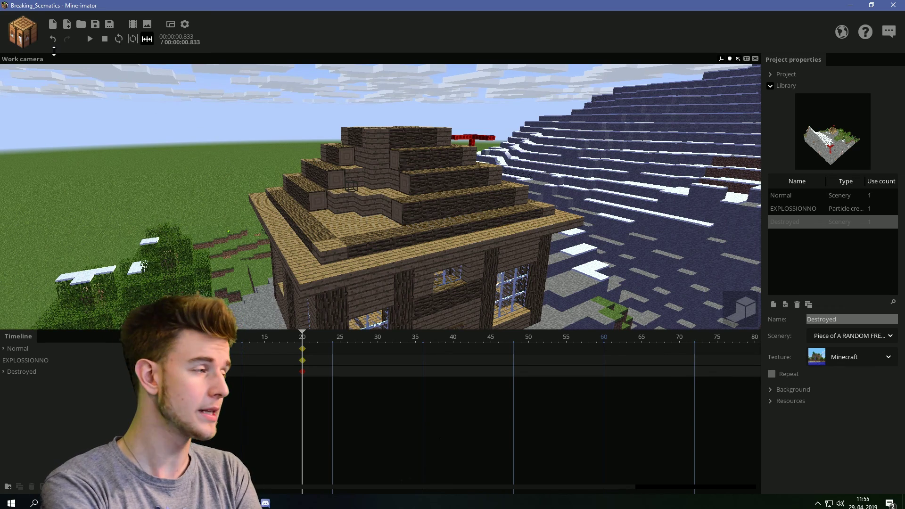
- Create a Planks block for the library and delete its instance from the timeline
click(34, 48)
click(136, 71)
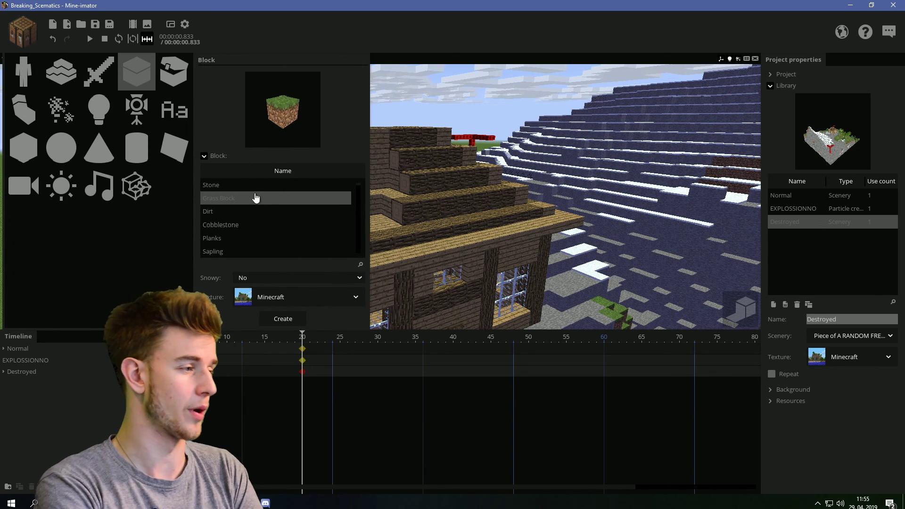
click(241, 238)
click(292, 319)
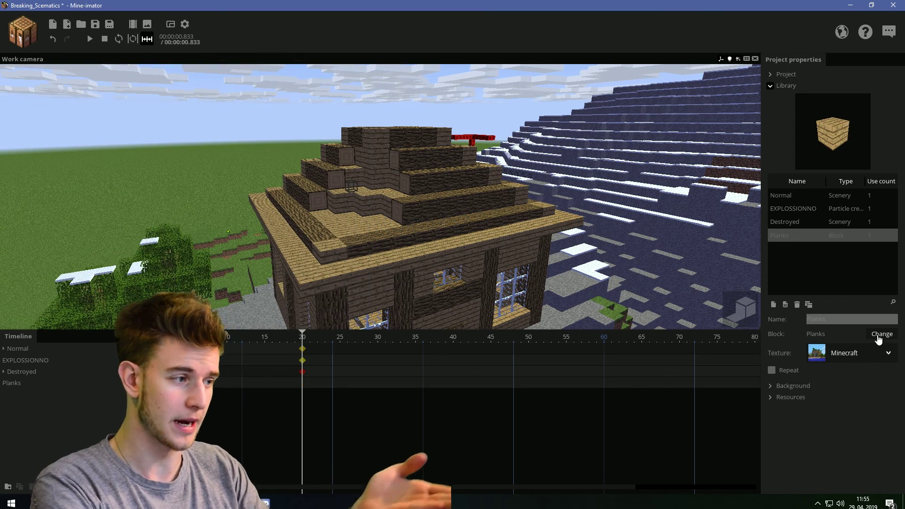
click(19, 383)
click(32, 485)
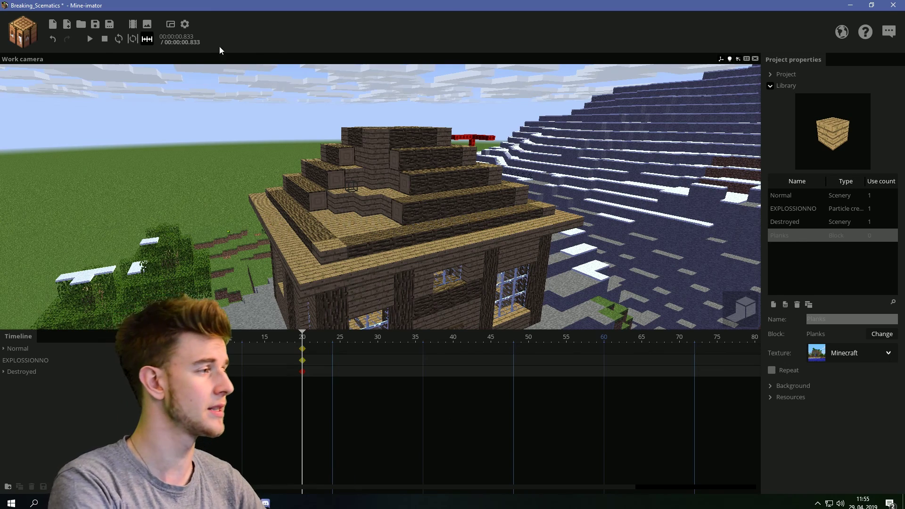
- Create an oak Log block for the library without keeping its timeline instance, and save the project
click(26, 37)
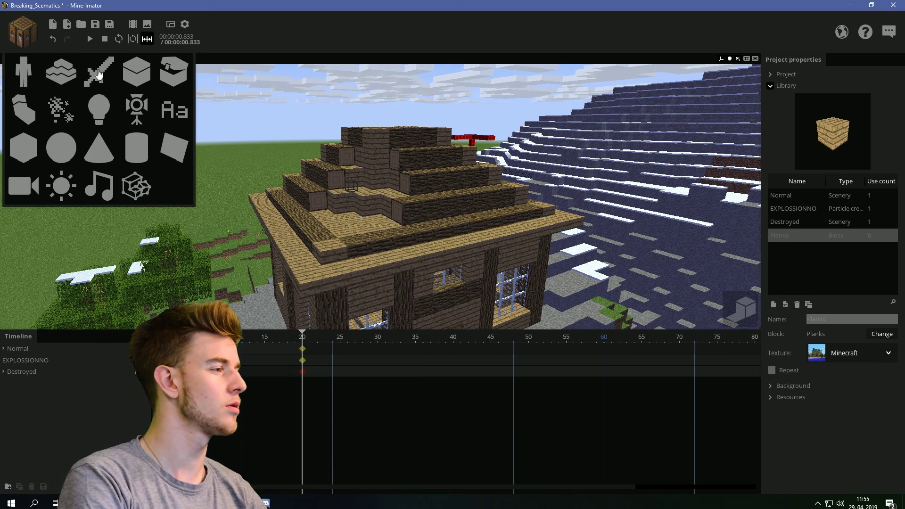
click(131, 69)
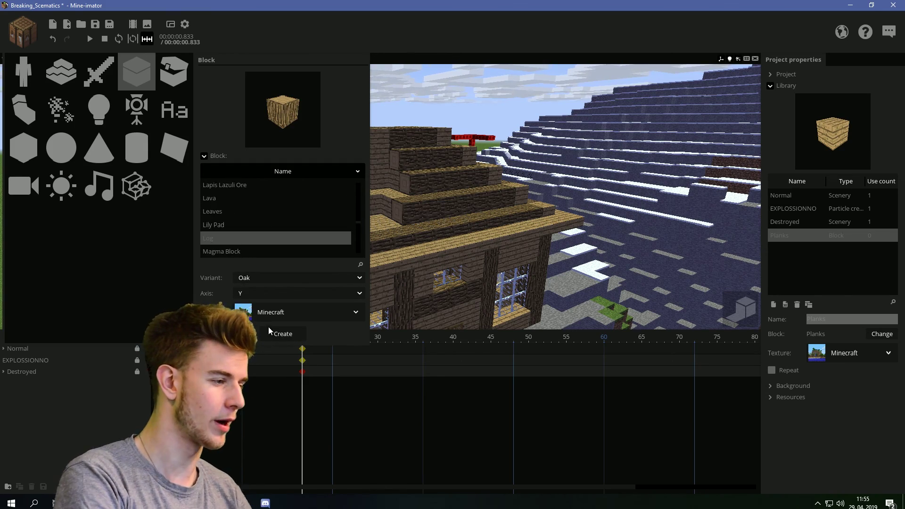
click(270, 331)
click(32, 486)
right_drag(187, 184, 200, 186)
key(ctrl+s)
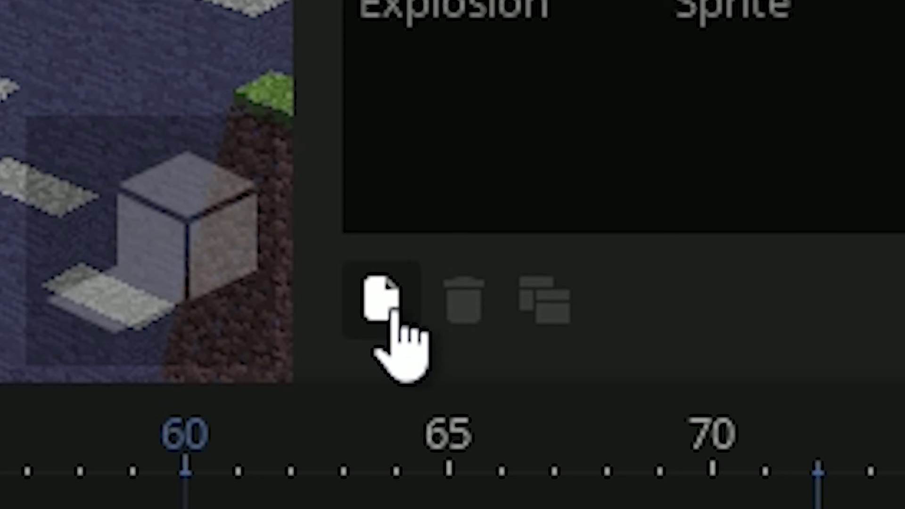
- Add a new particle type to the EXPLOSSIONNO particle creator
click(632, 319)
scroll(655, 156, down, 2)
click(654, 147)
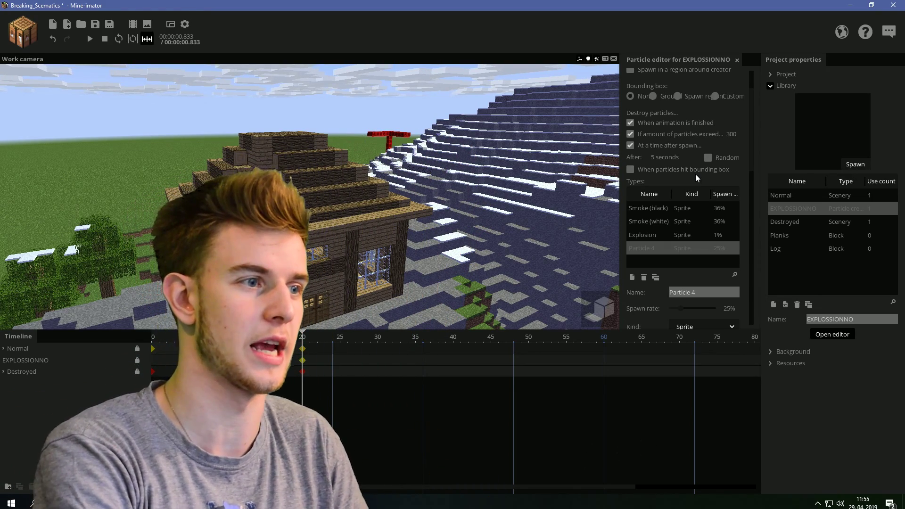
- Name the new particle type LOG and set its kind to the Log block
scroll(716, 162, down, 2)
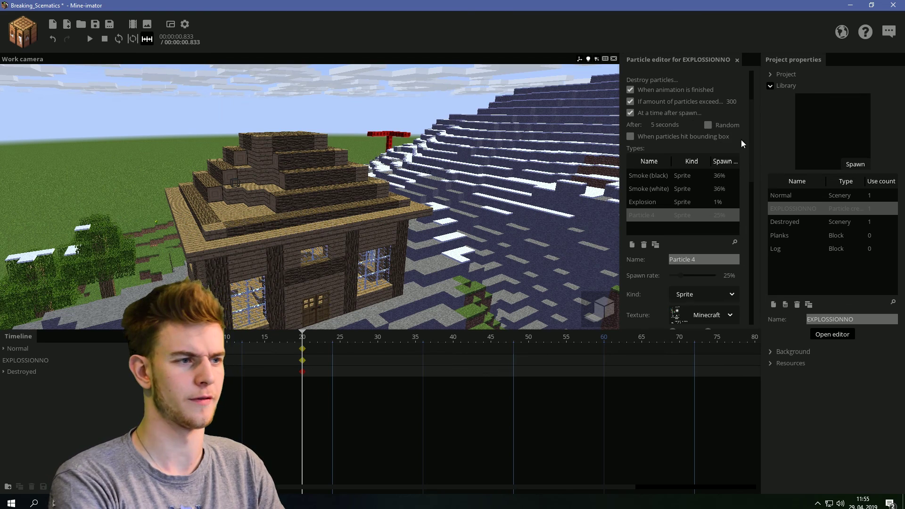
scroll(742, 143, down, 5)
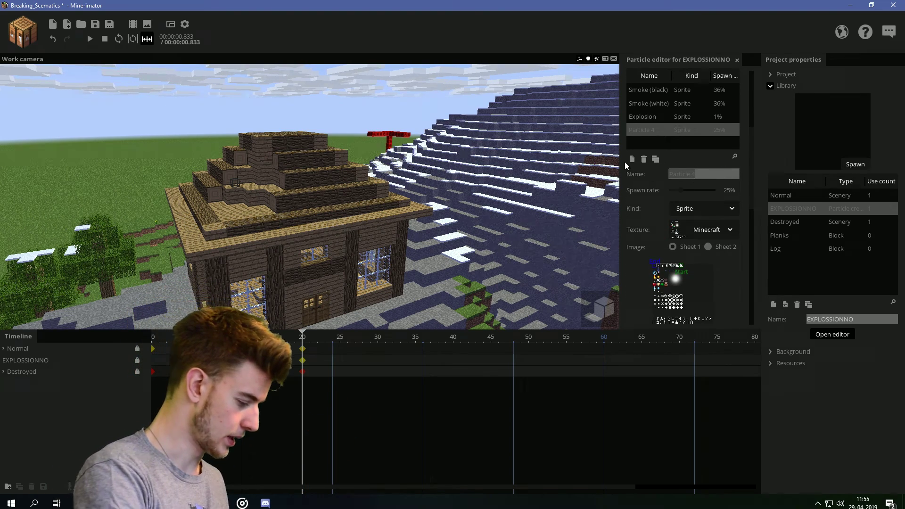
text(LOG)
click(700, 208)
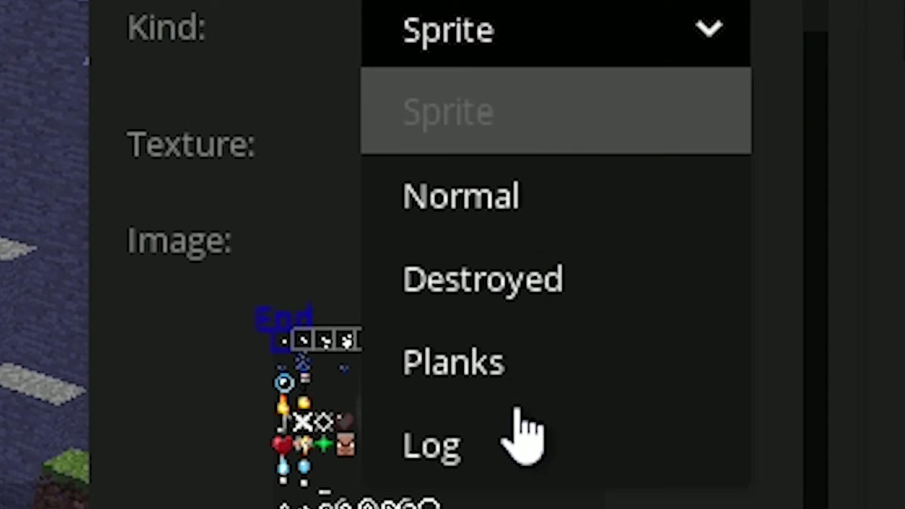
click(485, 445)
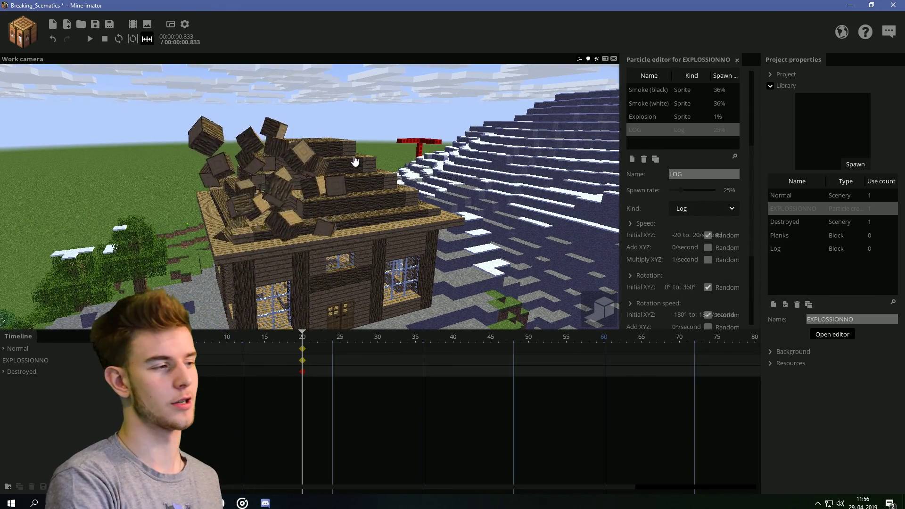
- Set the LOG particles' random initial speed to -70 to 70 on X and Z, 80 to 200 on Y, with Add Y -3.50, and inspect their flight
drag(753, 165, 753, 176)
drag(752, 176, 752, 190)
click(630, 165)
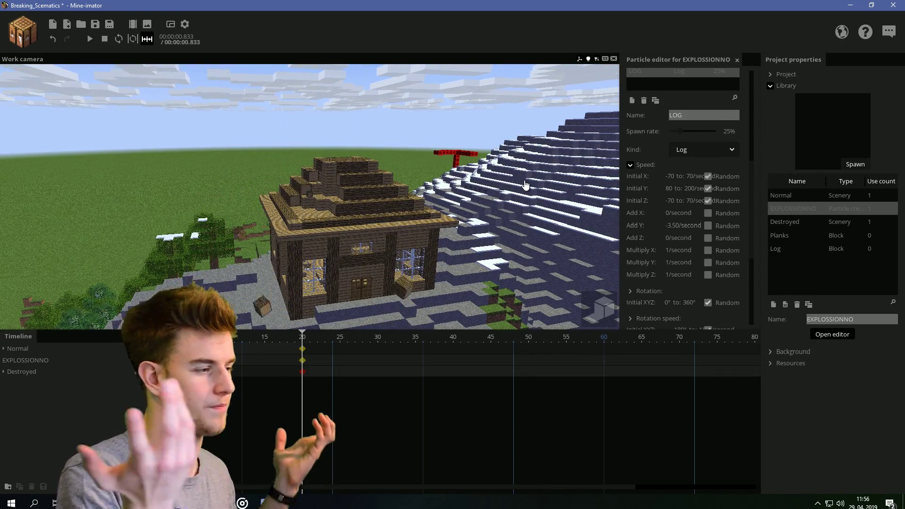
key(w)
right_drag(525, 186, 519, 188)
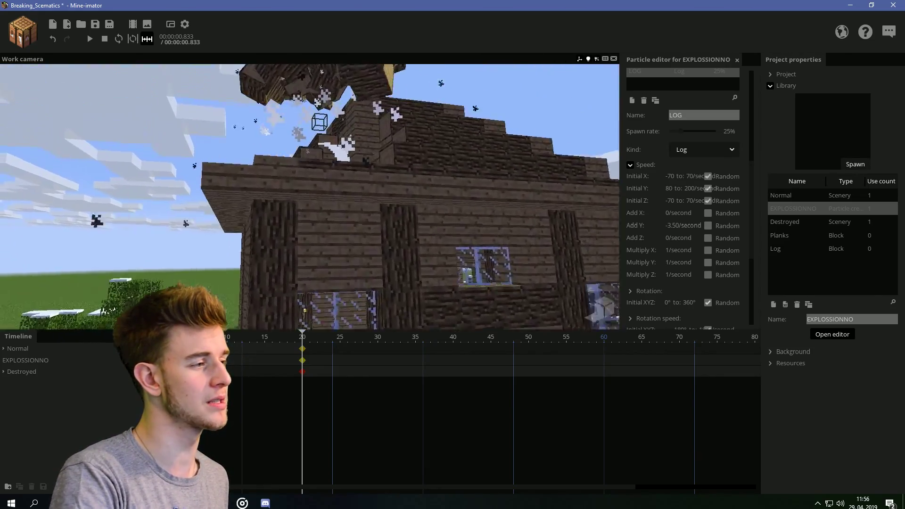
key(w)
right_drag(519, 187, 519, 188)
key(s)
- Confine the particles to a ground bounding box at Y 351.20 and remove the LOG particle type
scroll(664, 156, up, 10)
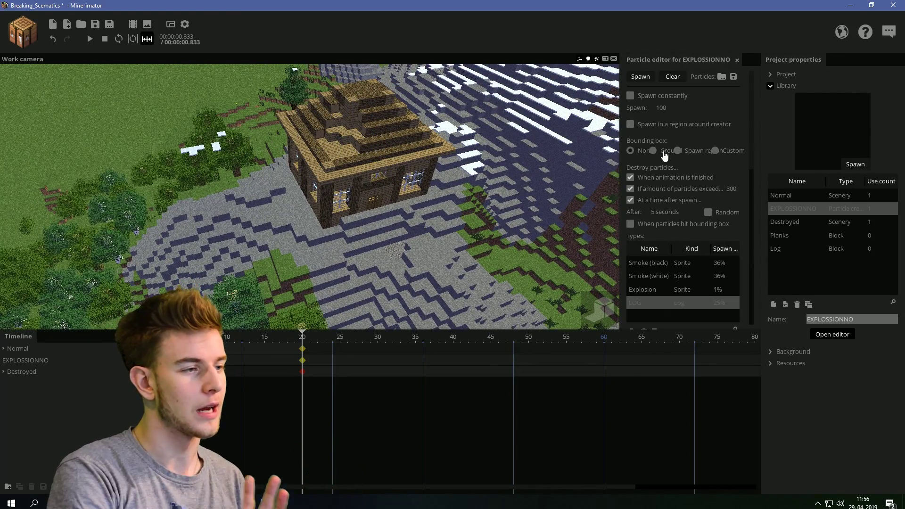
right_drag(429, 197, 437, 199)
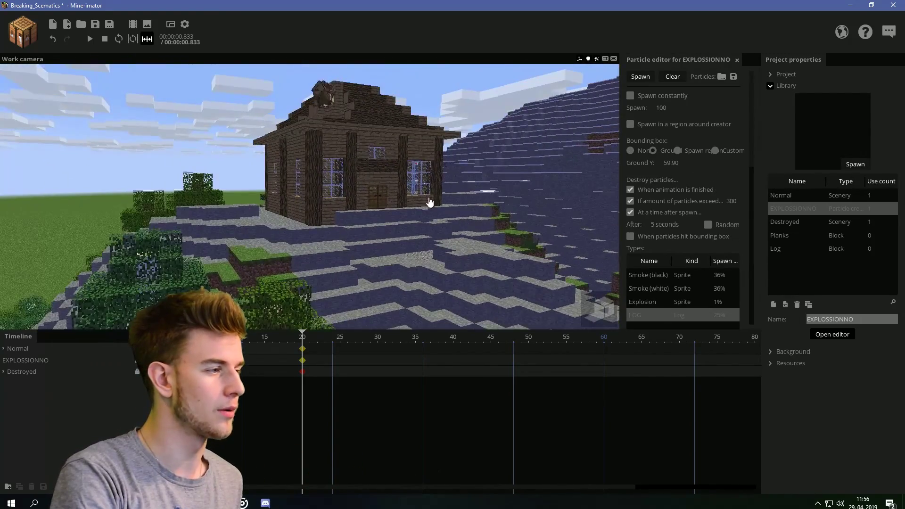
key(s)
drag(670, 163, 780, 169)
drag(671, 163, 769, 184)
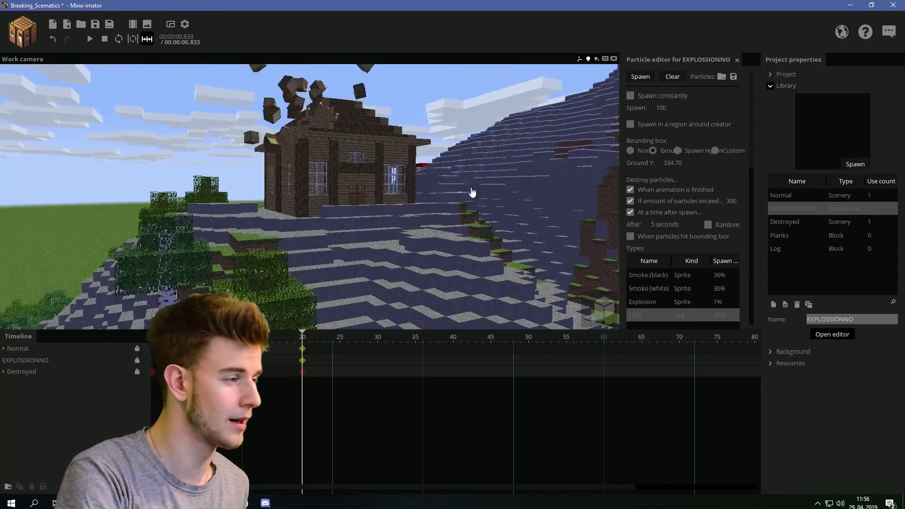
right_drag(473, 192, 437, 191)
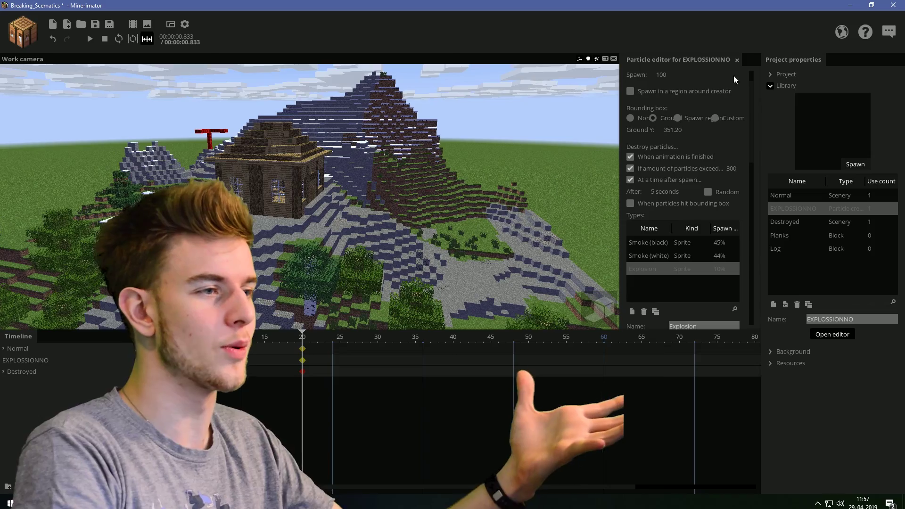
- Close the particle editor and save the project
click(737, 60)
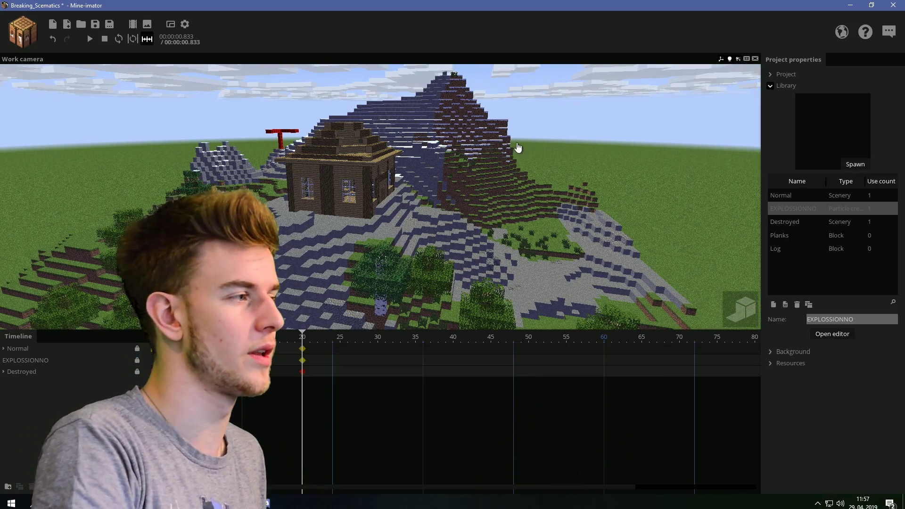
right_drag(517, 148, 543, 161)
key(ctrl+s)
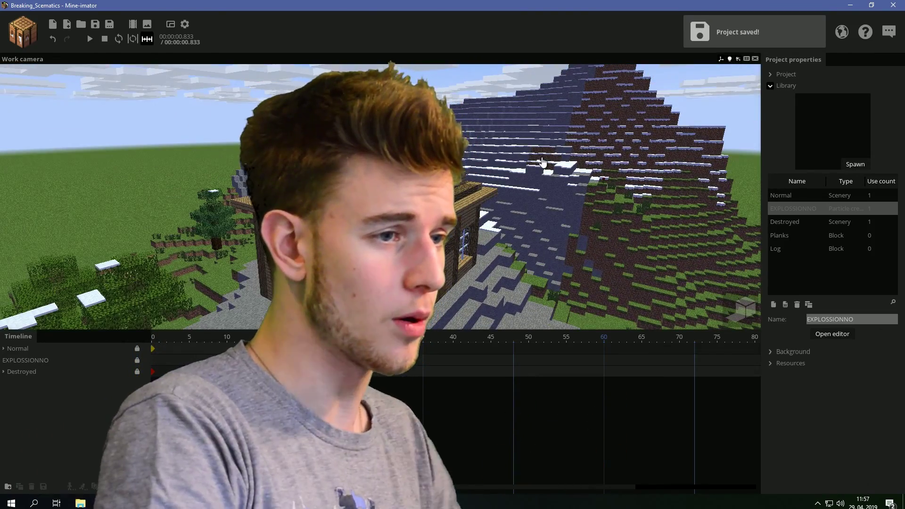
- Spawn a Planks block instance from the library and parent it to Destroyed in the timeline
click(786, 235)
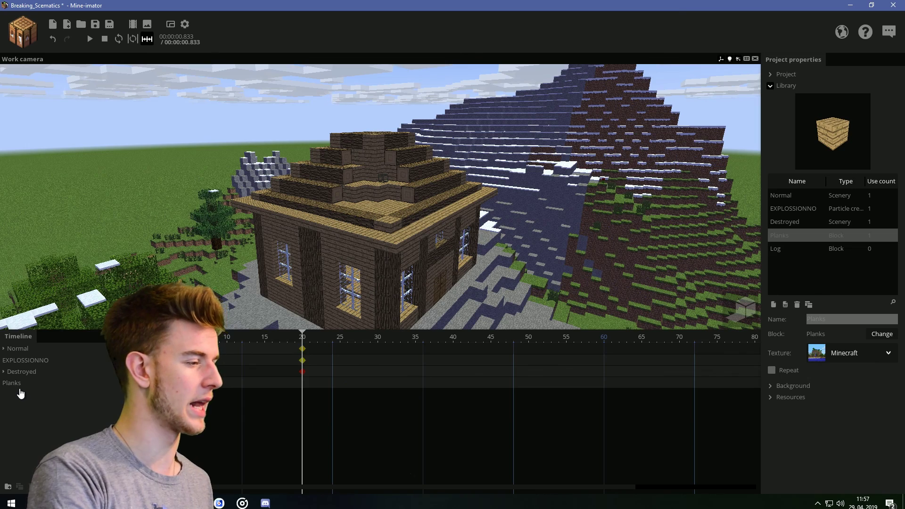
click(20, 388)
click(3, 371)
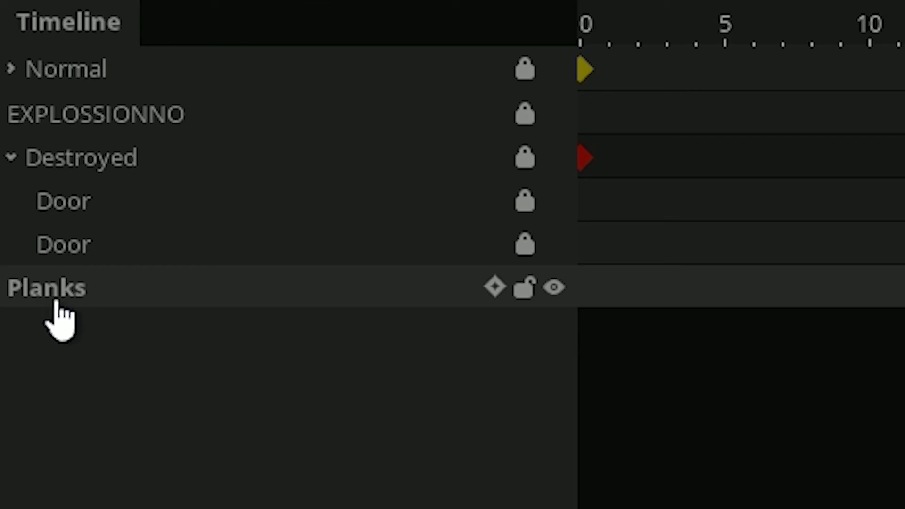
drag(15, 408, 33, 372)
drag(124, 162, 124, 163)
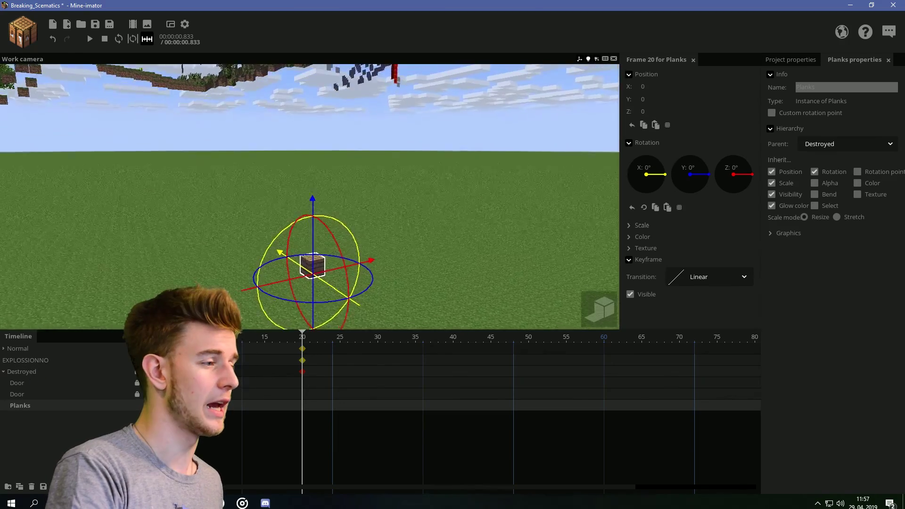
- Give the Planks block a custom rotation point of 8, 8, 8 and nest it in a folder named Planks
click(771, 113)
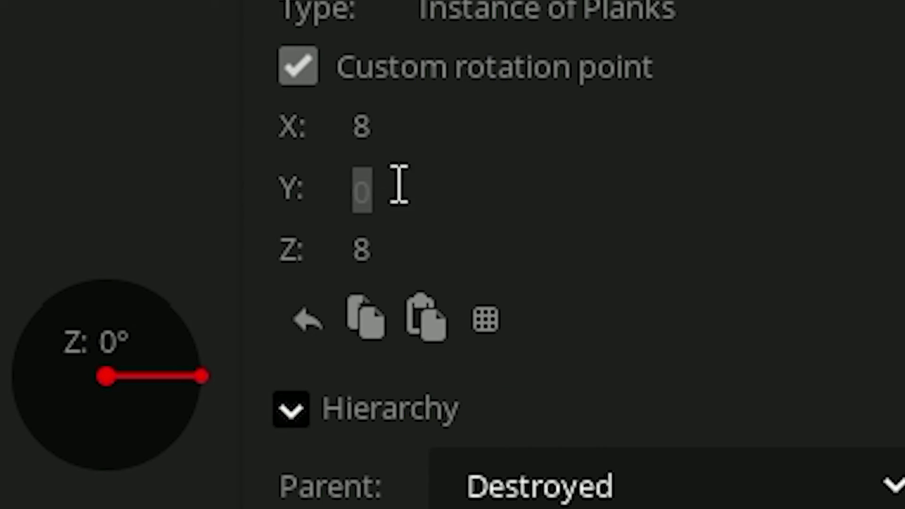
text(8)
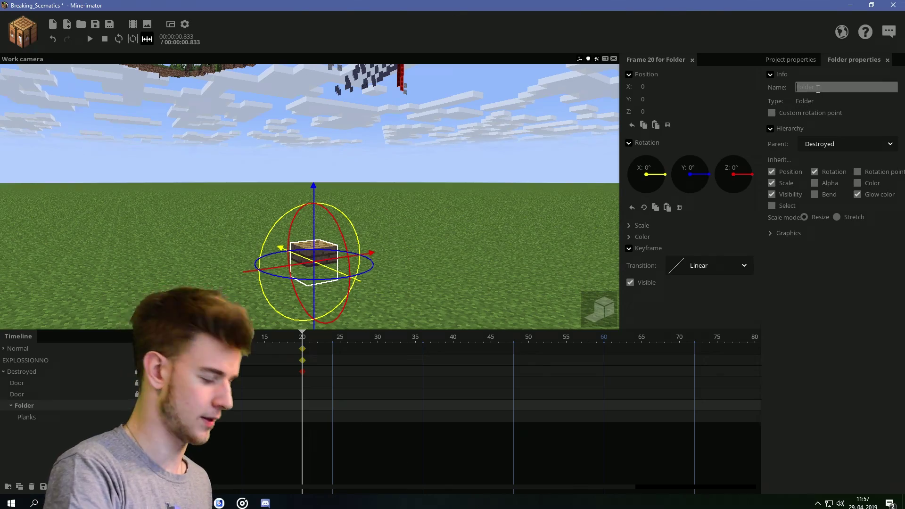
text(Planks)
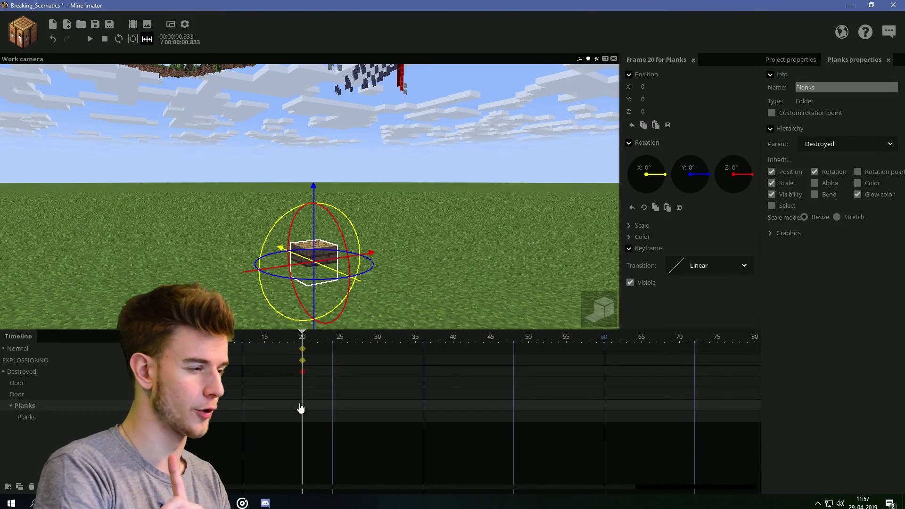
- Move the Planks folder at frame 20 up into the hole in the destroyed house's roof, at a Y of about 495
key(e)
key(s)
right_drag(422, 271, 423, 269)
drag(310, 142, 310, 138)
key(e)
key(w)
right_drag(371, 286, 371, 286)
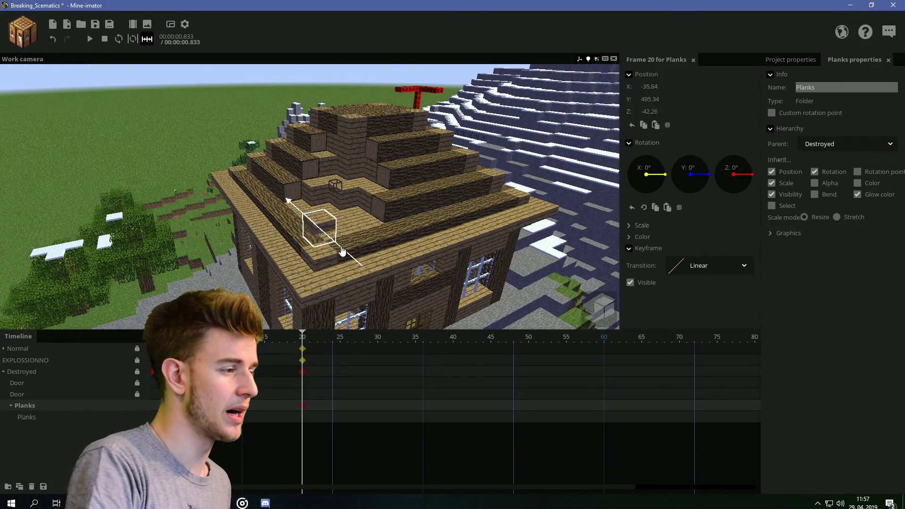
key(w)
right_drag(407, 181, 407, 184)
drag(291, 206, 311, 200)
drag(297, 213, 259, 162)
- Enable position snapping with a grid size of 8 and align the Planks folder to the roof blocks at X -40, Z -40
click(667, 125)
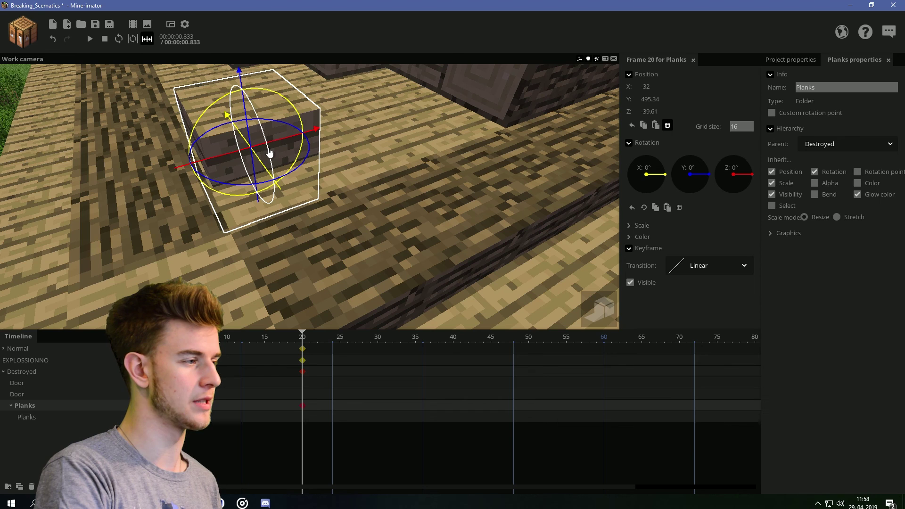
drag(299, 138, 281, 147)
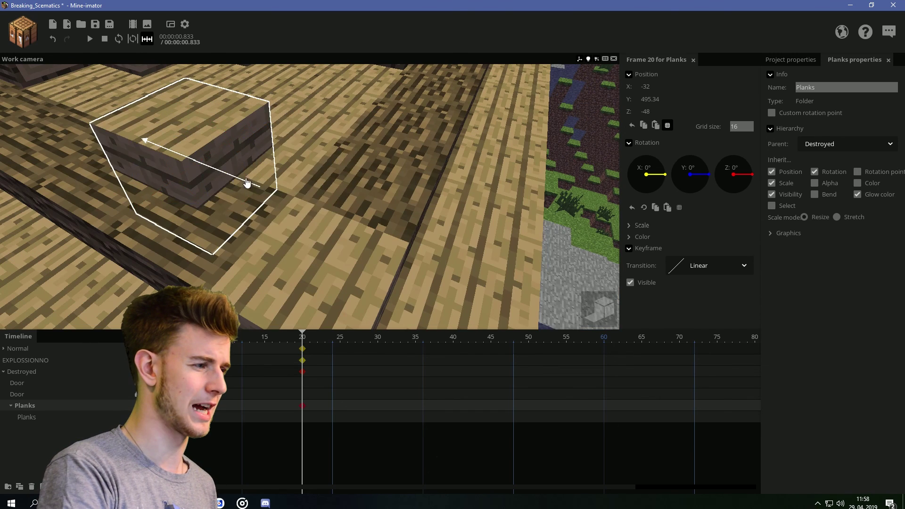
drag(246, 182, 290, 188)
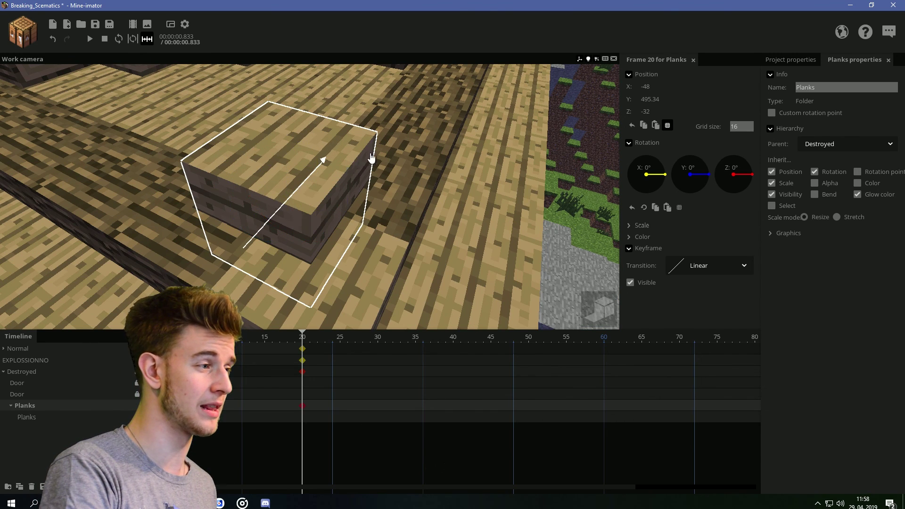
drag(372, 158, 283, 148)
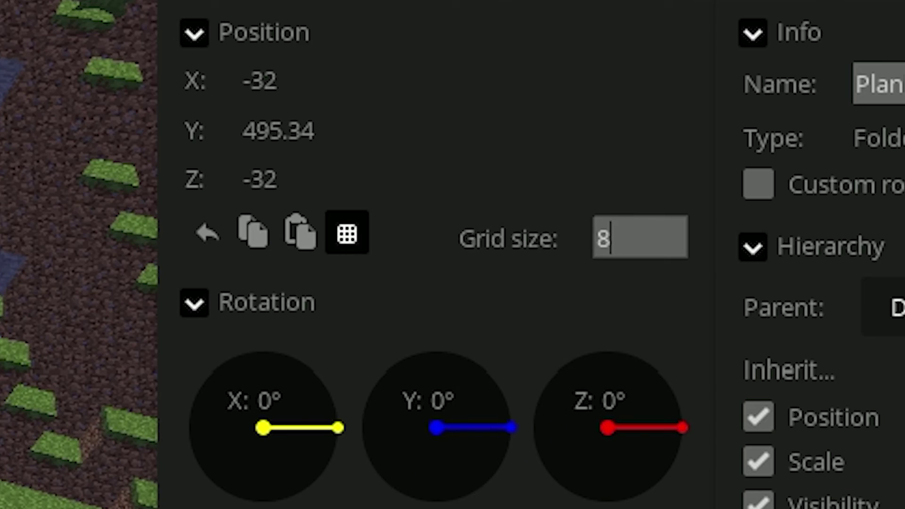
drag(305, 134, 342, 143)
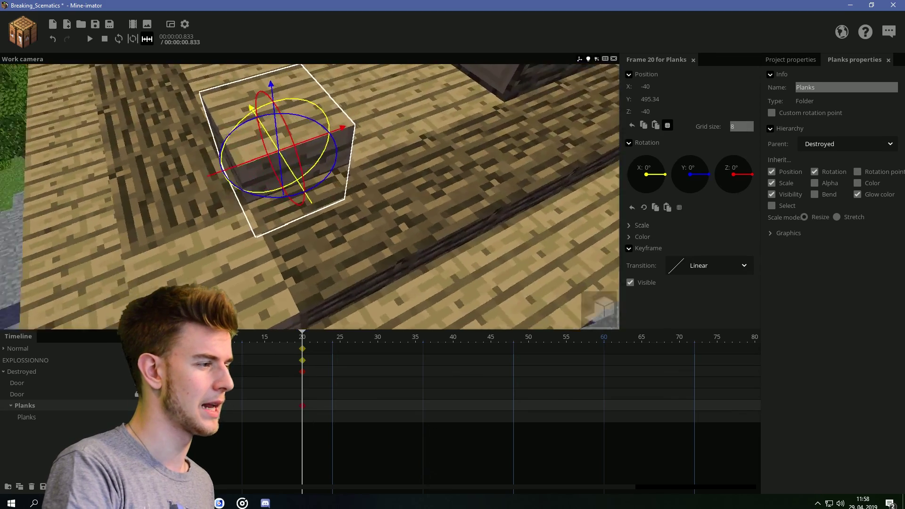
drag(311, 188, 398, 198)
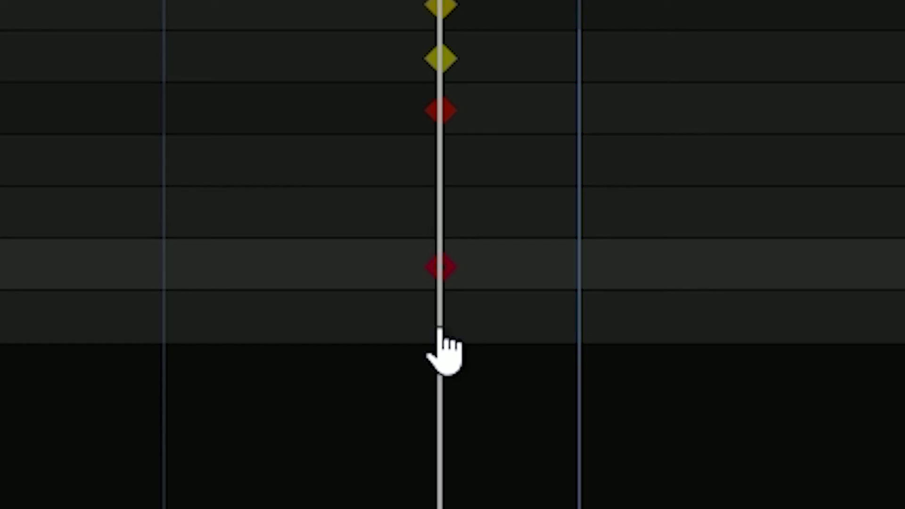
- Add a keyframe to the nested Planks block at frame 20 and duplicate its parent folder
click(302, 418)
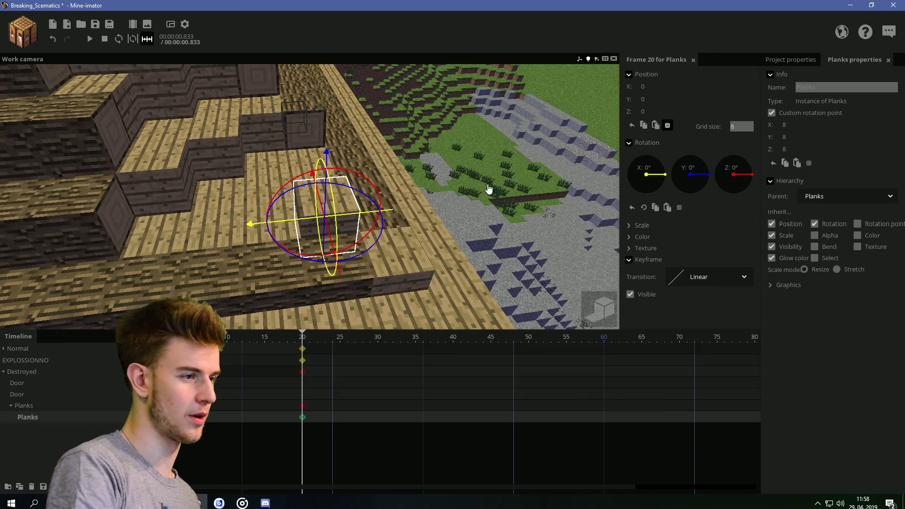
click(227, 417)
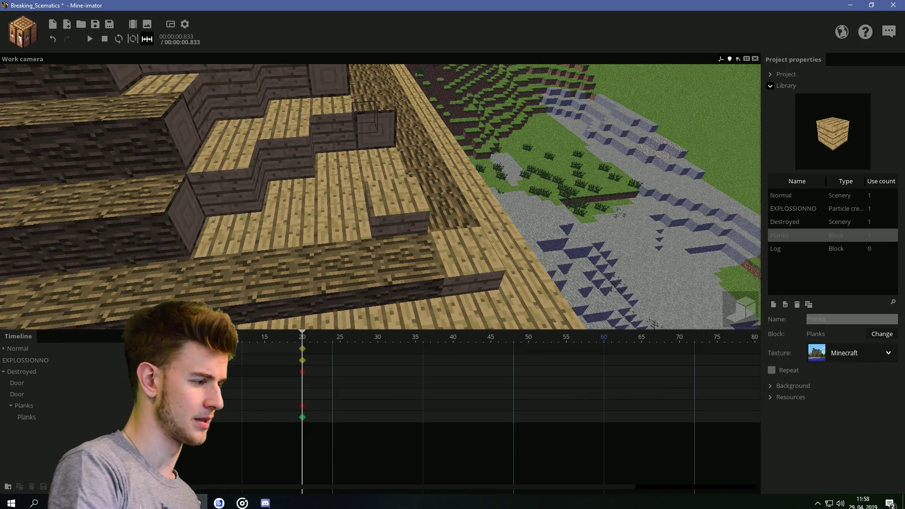
click(28, 408)
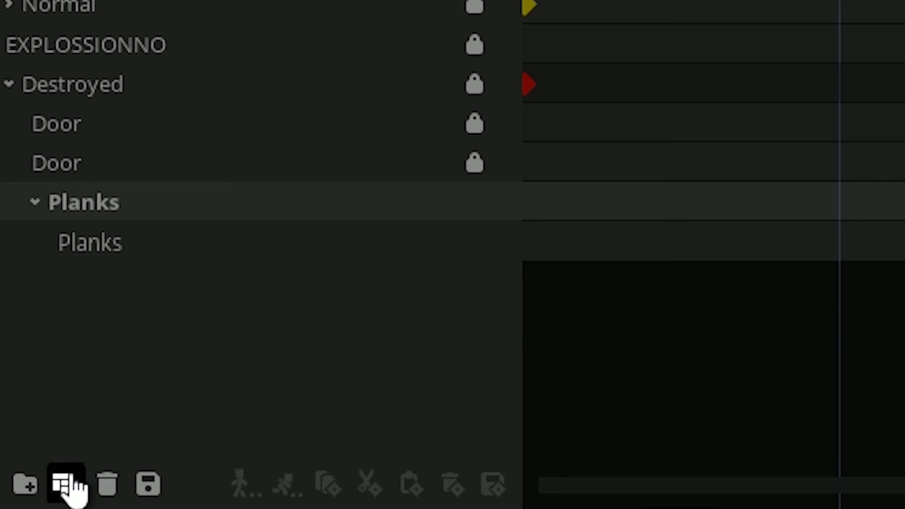
click(66, 483)
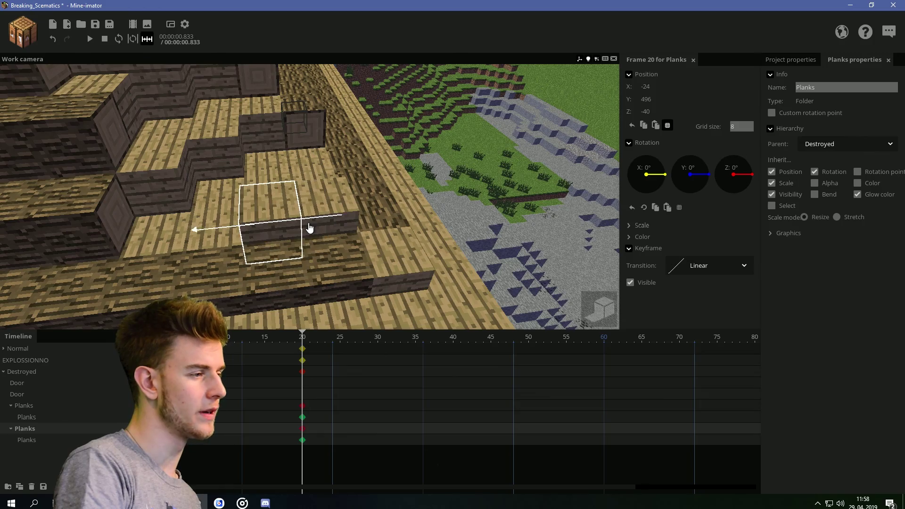
- Place Planks folder copies in the roof hole at -24, 512, -24 and at -8, 536, -8, and save the project
drag(310, 228, 273, 231)
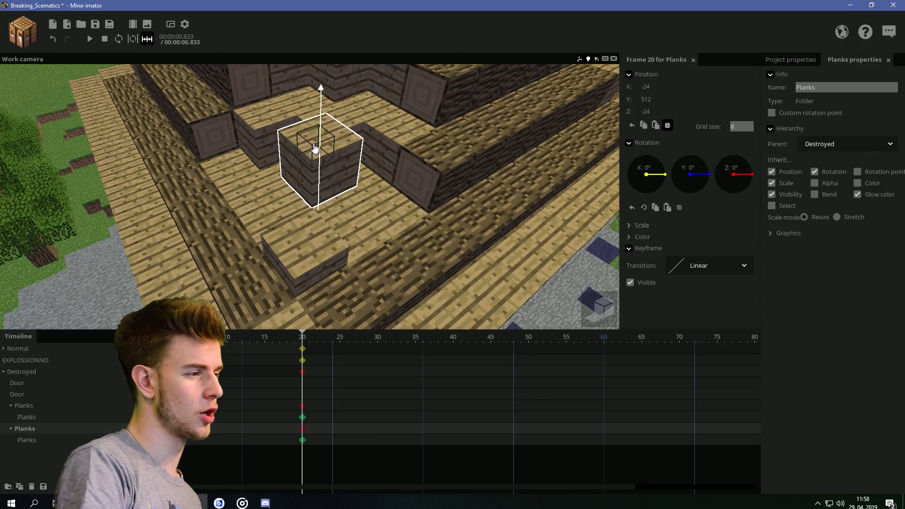
drag(405, 212, 474, 231)
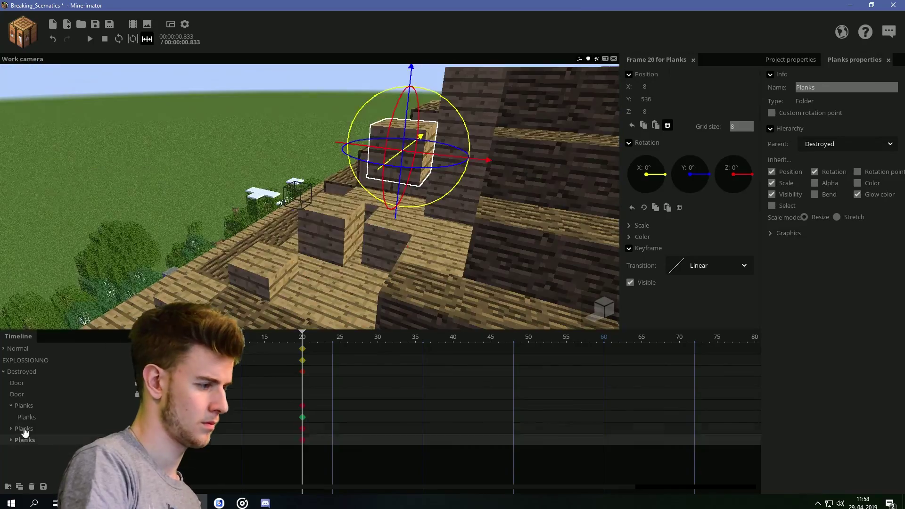
key(ctrl+s)
- Add a Log block instance with a custom rotation point and nest it in a folder under Destroyed
click(800, 253)
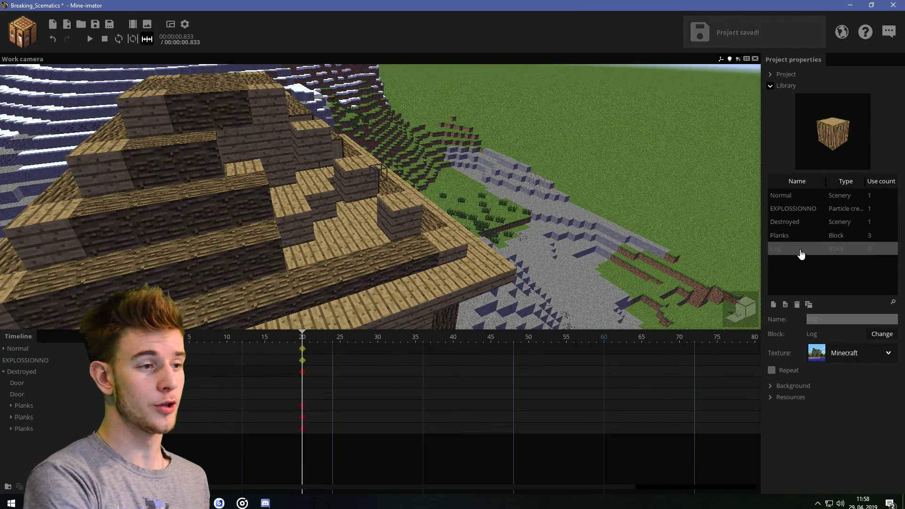
click(786, 305)
click(19, 441)
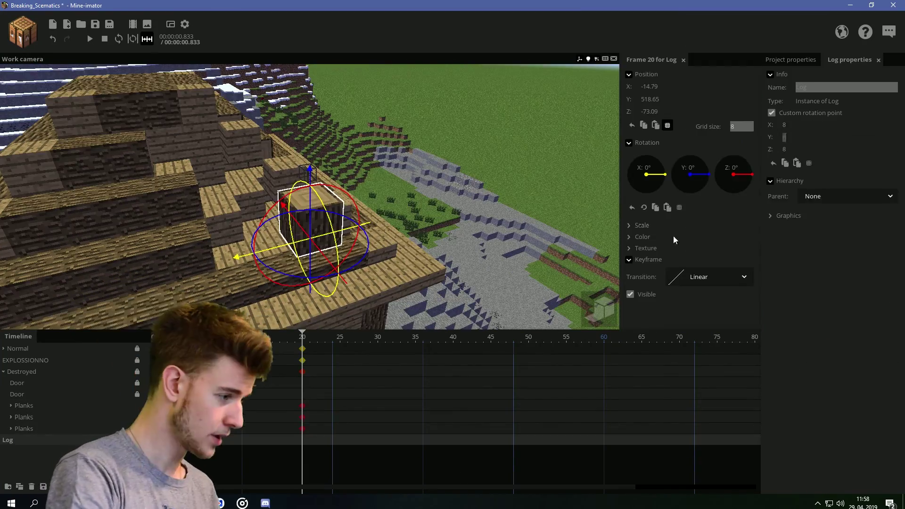
drag(18, 441, 21, 372)
click(8, 487)
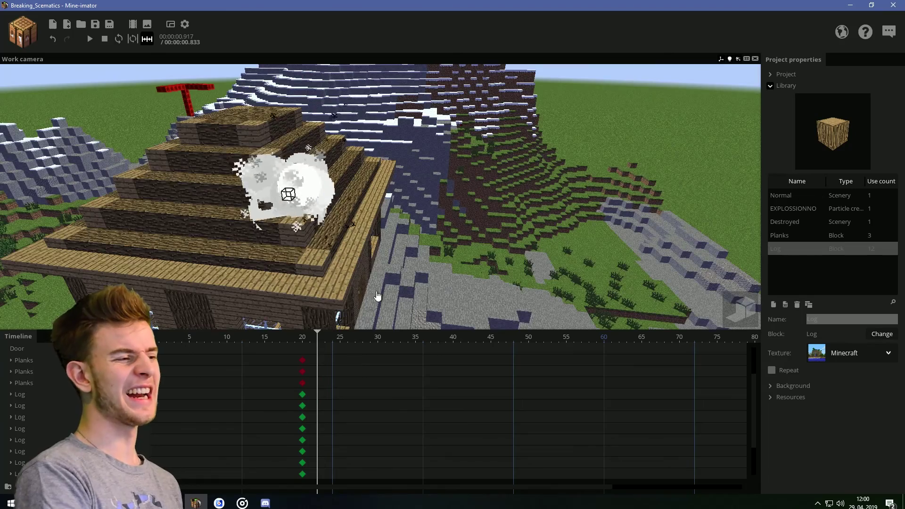
key(w)
right_drag(376, 298, 348, 283)
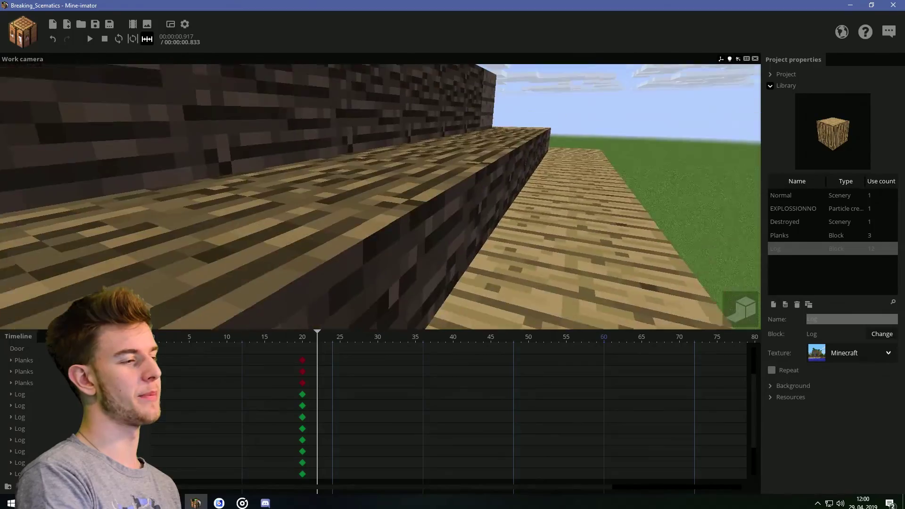
- Group all the Planks and Log folders under Destroyed in a new folder named Blocks
key(w)
right_drag(381, 197, 499, 198)
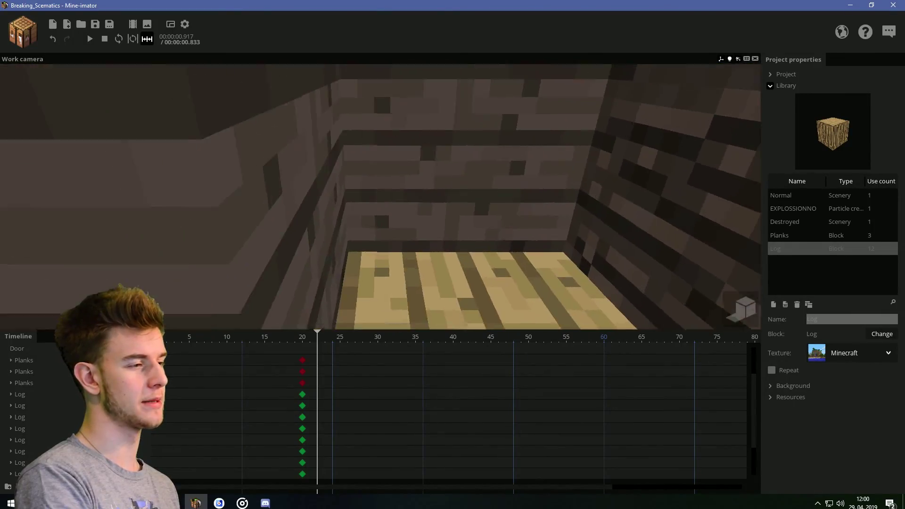
right_drag(382, 219, 399, 257)
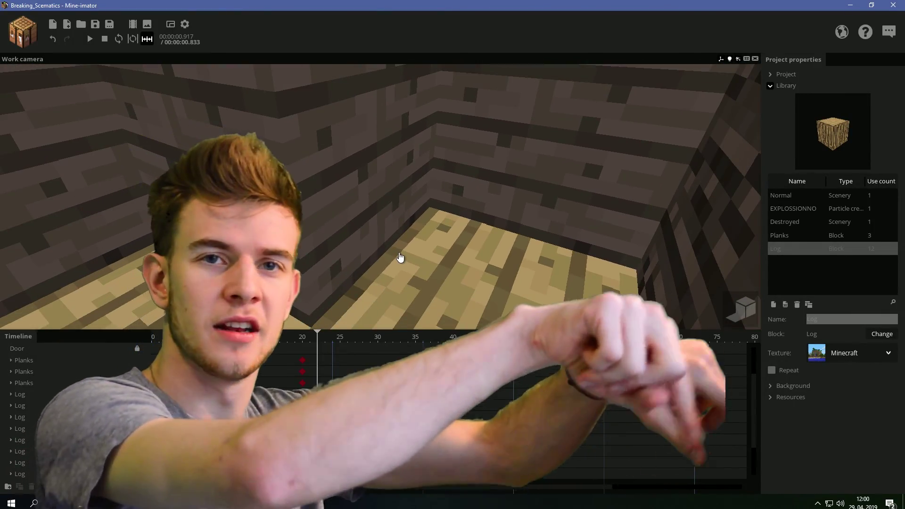
mouse_move(400, 257)
right_down()
mouse_move(400, 238)
mouse_move(400, 263)
right_up()
key(s)
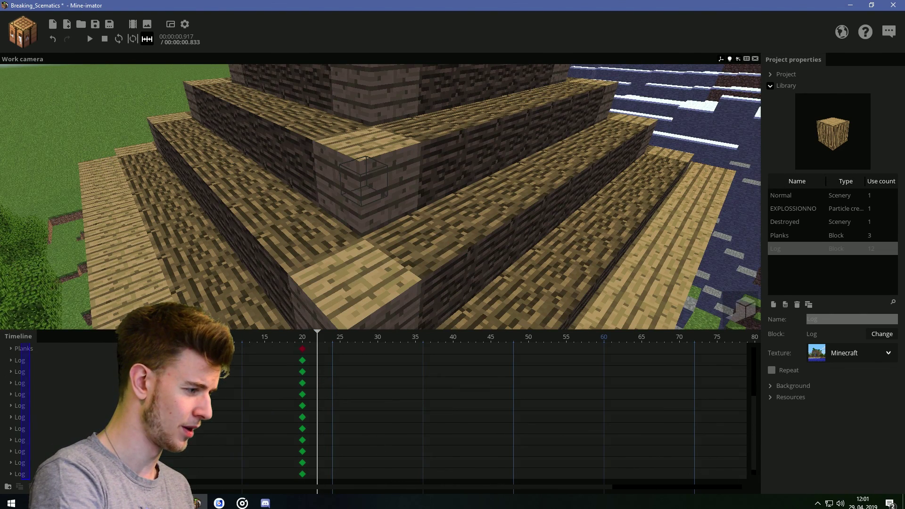
drag(30, 483, 31, 485)
click(8, 487)
text(Blocks)
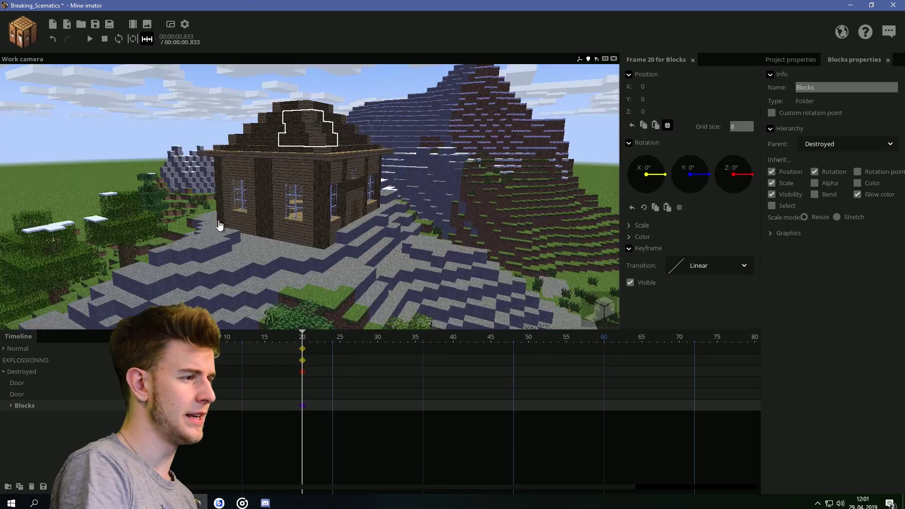
- Toggle the Blocks folder's visibility to compare the roof with and without its debris blocks
right_drag(309, 196, 310, 196)
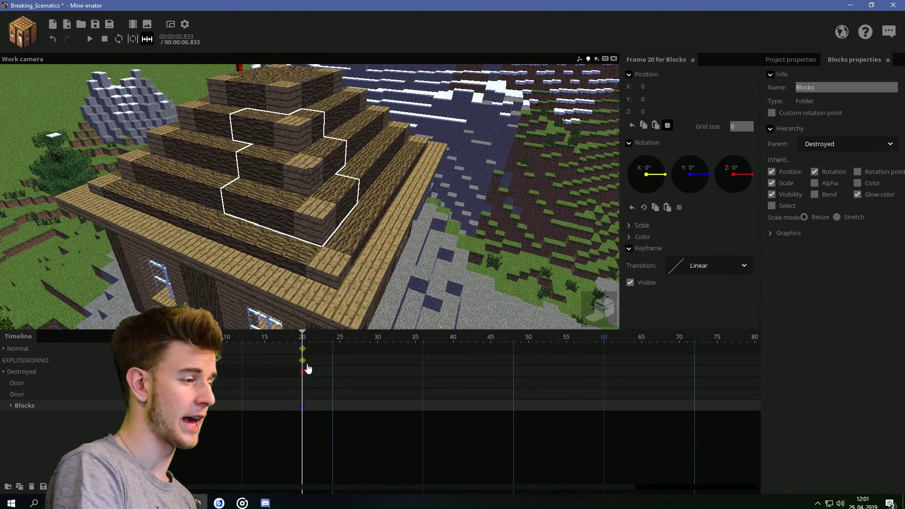
click(130, 405)
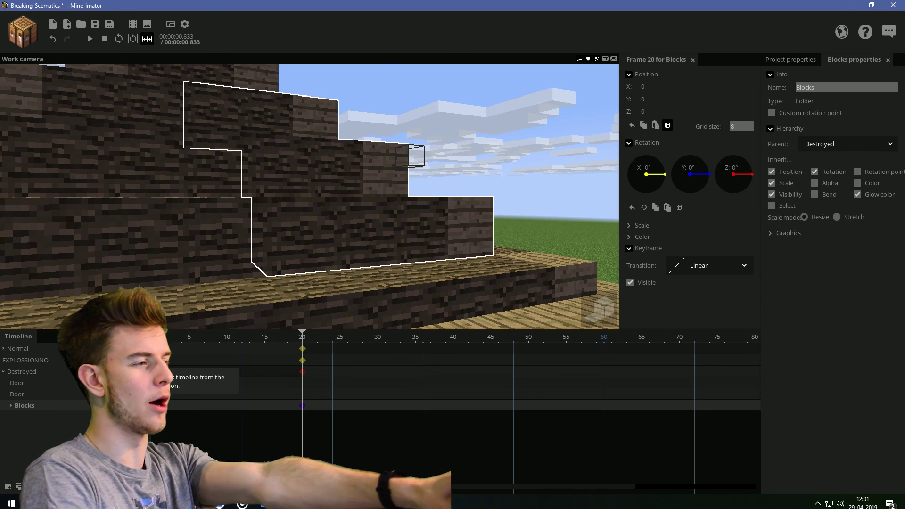
click(131, 405)
click(130, 405)
click(130, 405)
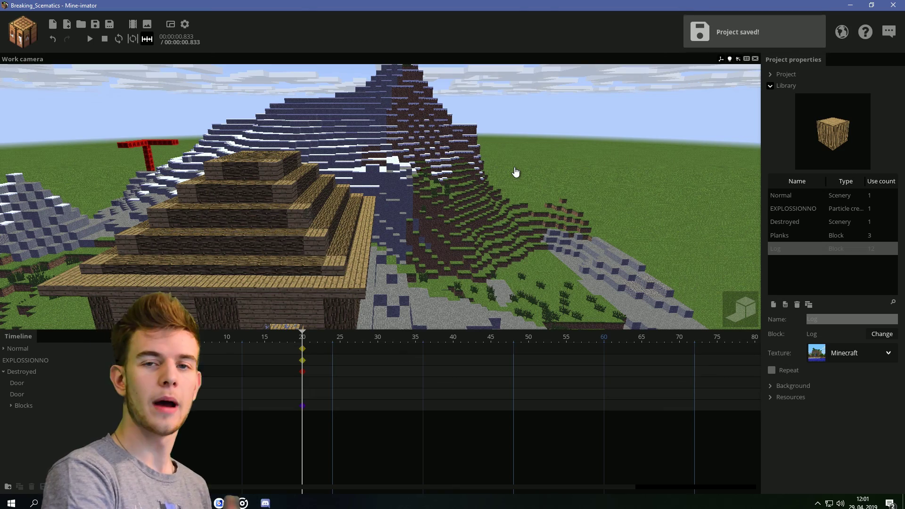
- Expand the Blocks folder and save the project
click(11, 405)
right_drag(450, 184, 450, 196)
key(ctrl+s)
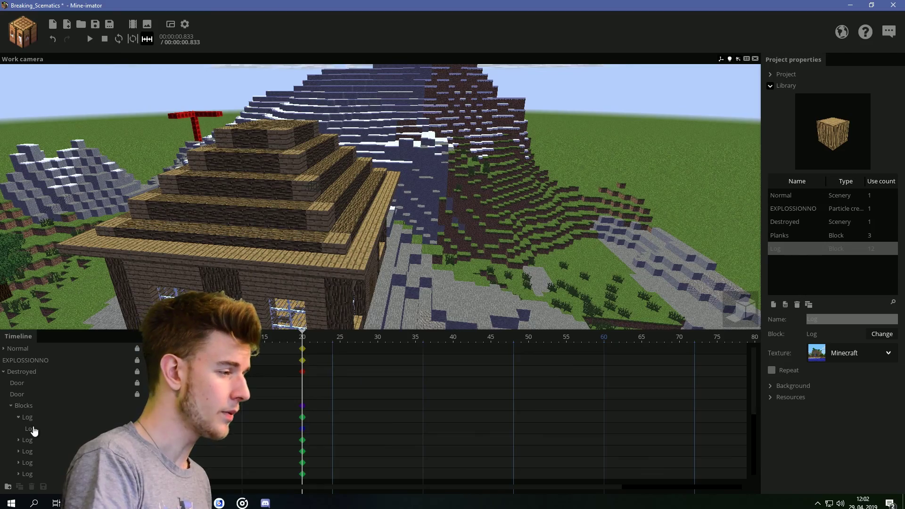
- Keyframe the Log nested in the first Log folder at frame 60, moved away from the house to X -672, Z 152
click(32, 429)
drag(300, 259, 360, 437)
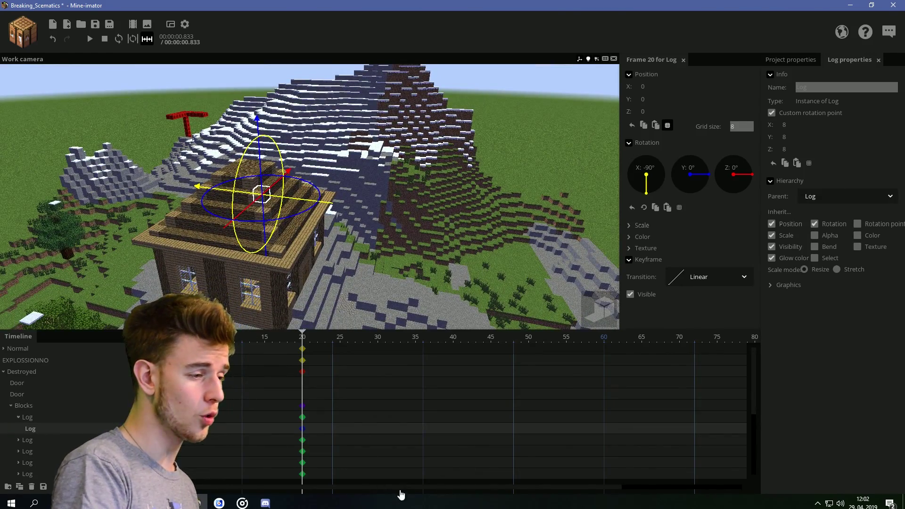
drag(401, 494, 439, 493)
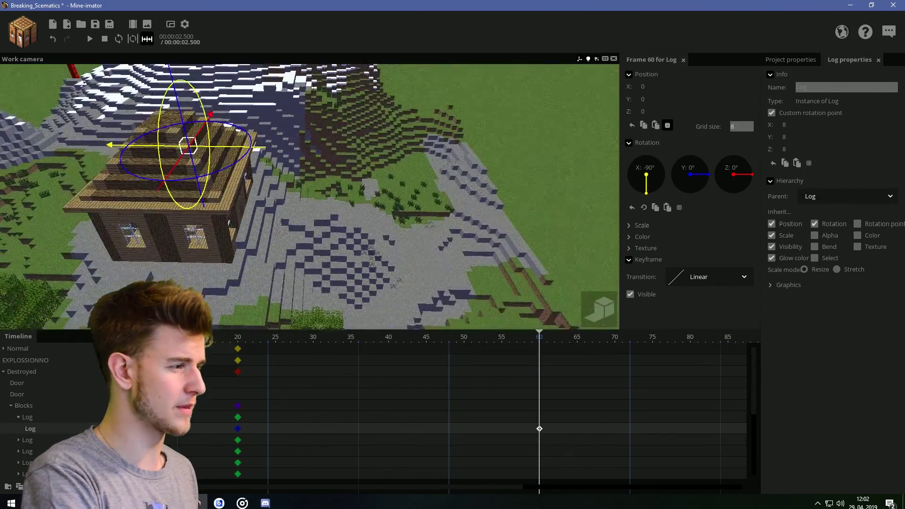
scroll(301, 188, down, 2)
drag(203, 160, 545, 235)
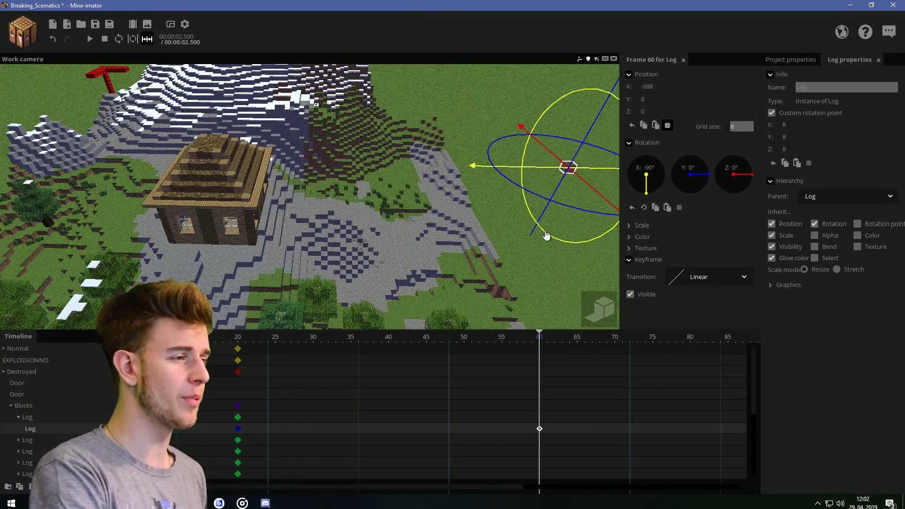
drag(545, 234, 479, 245)
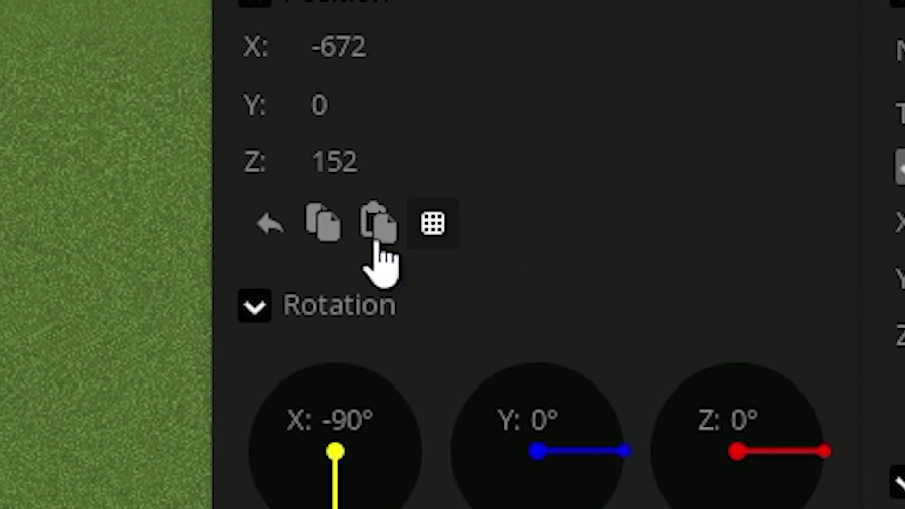
- Turn off position snapping, shift the log to X -713.74, Z 163.33, and spin it to X 691.70°, Y -553.72°, Z 922.38°
click(667, 126)
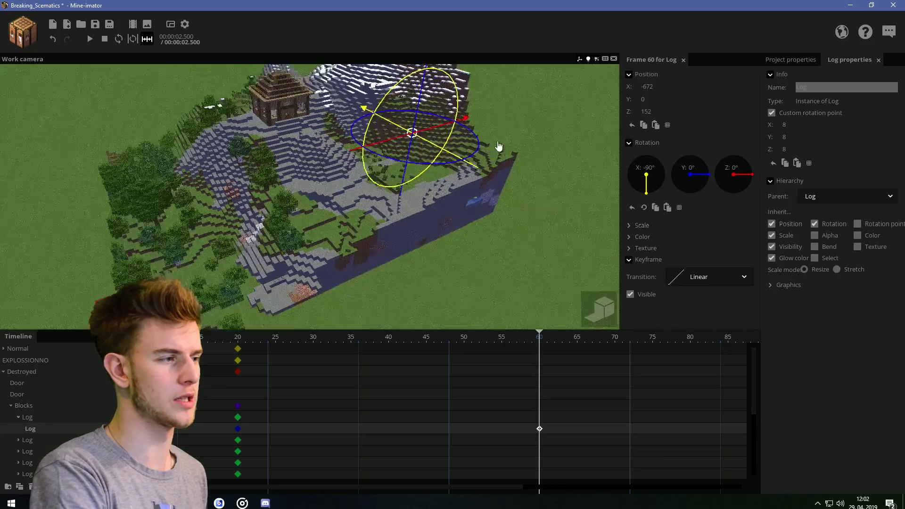
drag(498, 145, 464, 141)
drag(432, 130, 418, 134)
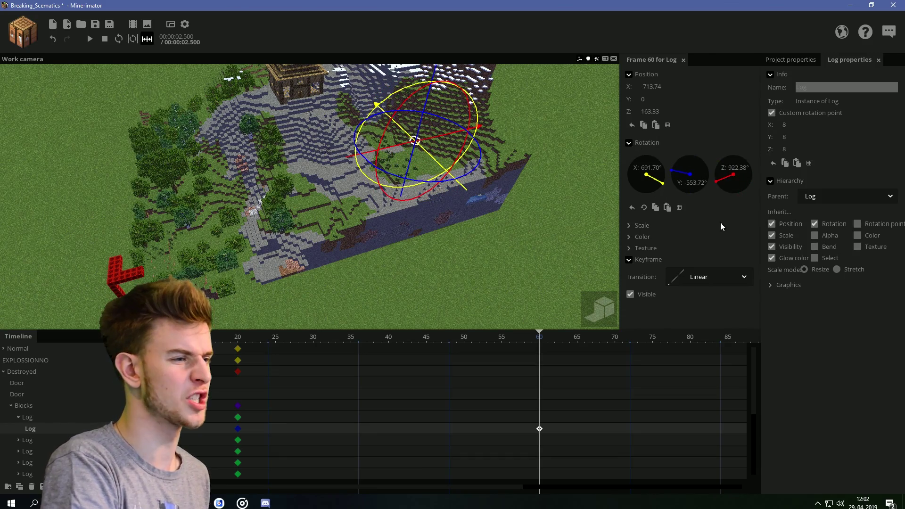
- Give the parent Log folder a flight arc keyframed from frame 20 to 60, with Y 597.74 at frame 37, and adjust its transitions
click(238, 417)
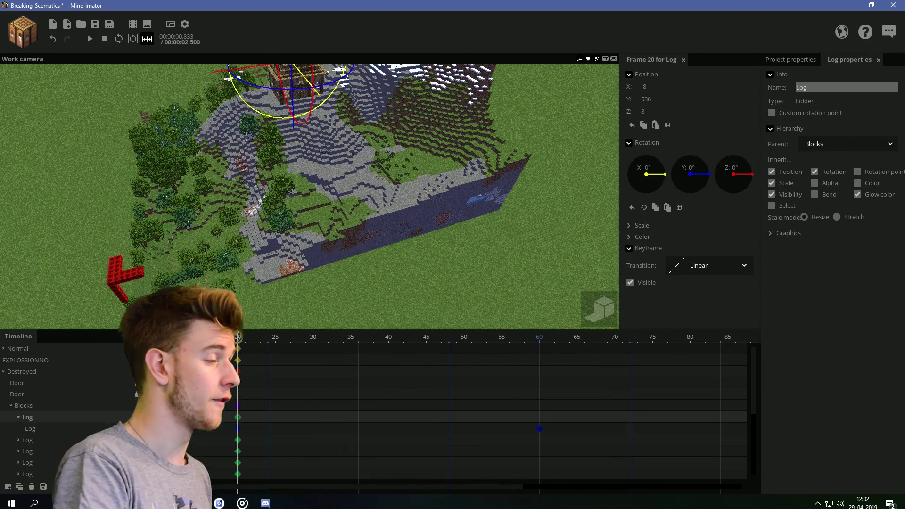
drag(309, 197, 400, 160)
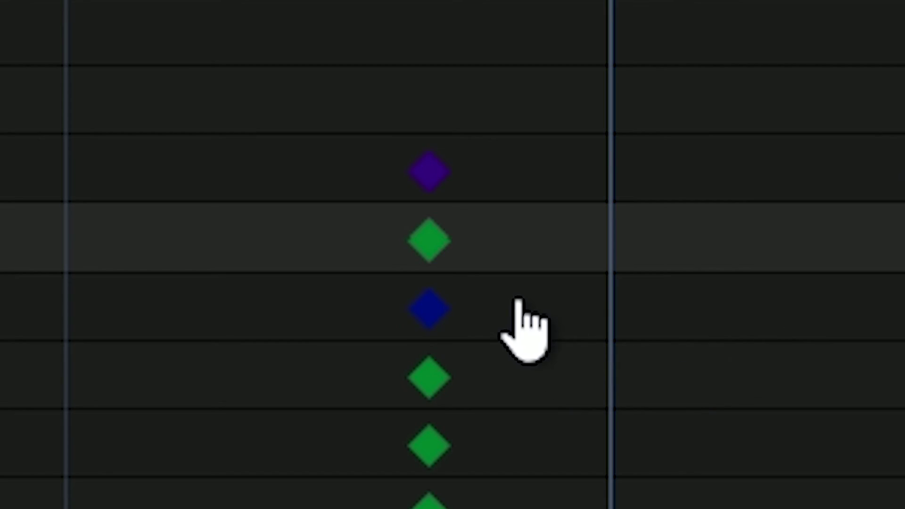
click(238, 417)
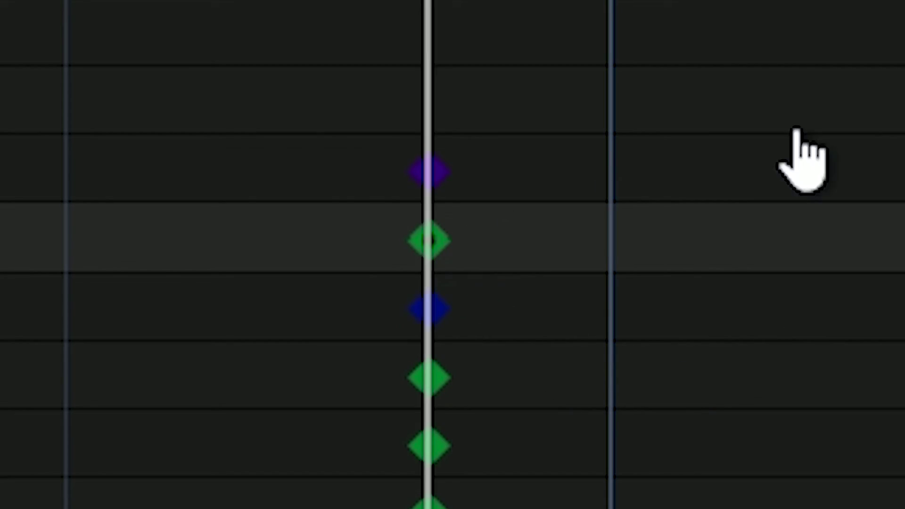
click(679, 261)
click(490, 427)
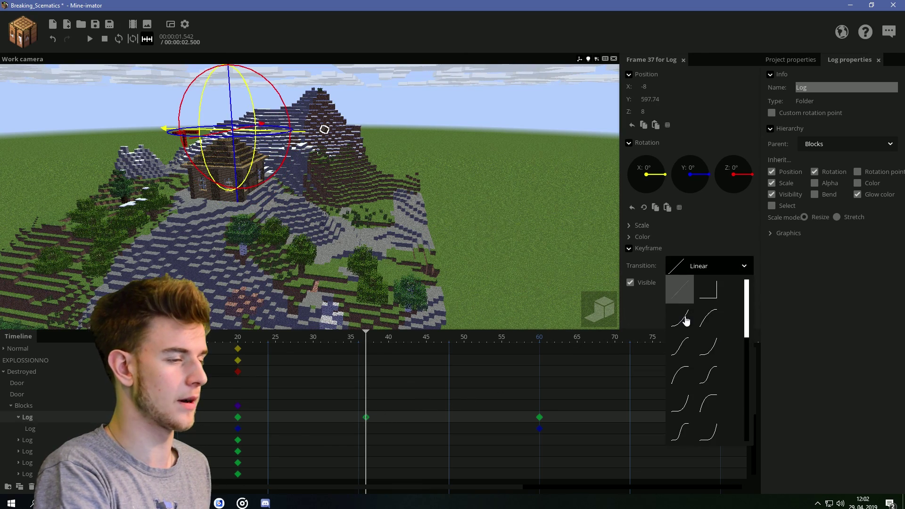
- Play the animation from just before the explosion to review the first log's flight
click(237, 337)
click(283, 358)
drag(412, 254, 411, 257)
key(space)
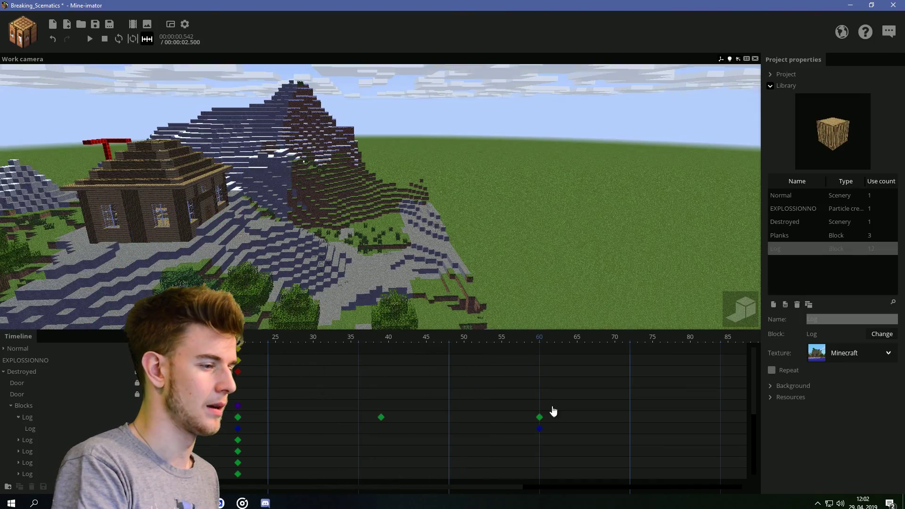
- Move the final keyframes of the first log and its parent folder to frame 65, and check the flight up close
click(539, 418)
drag(561, 339, 465, 340)
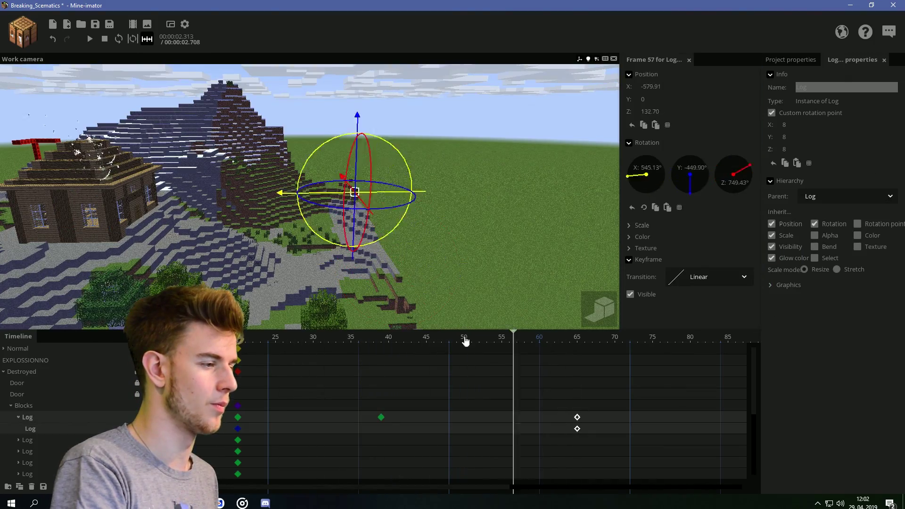
key(w)
right_drag(564, 274, 564, 274)
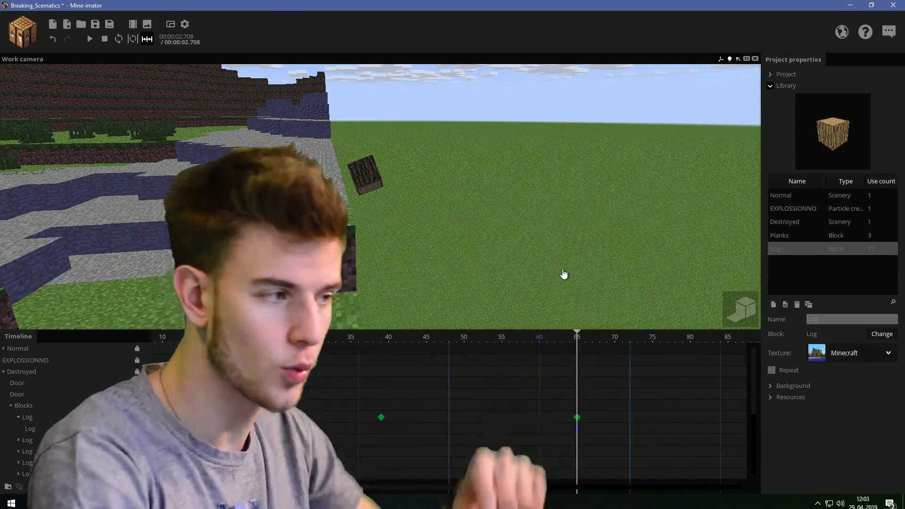
right_drag(564, 274, 560, 268)
key(w)
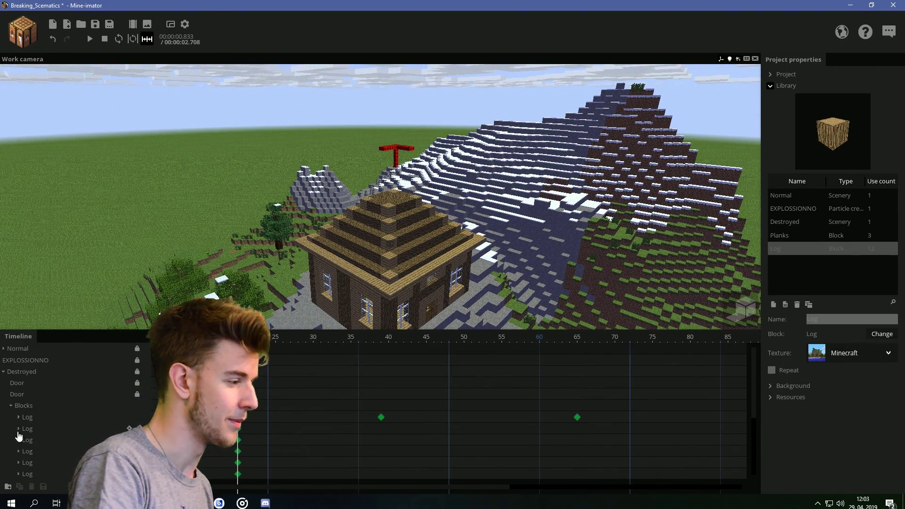
- Scrub the timeline from around frame 20 to review the flights of the first four animated logs
click(238, 442)
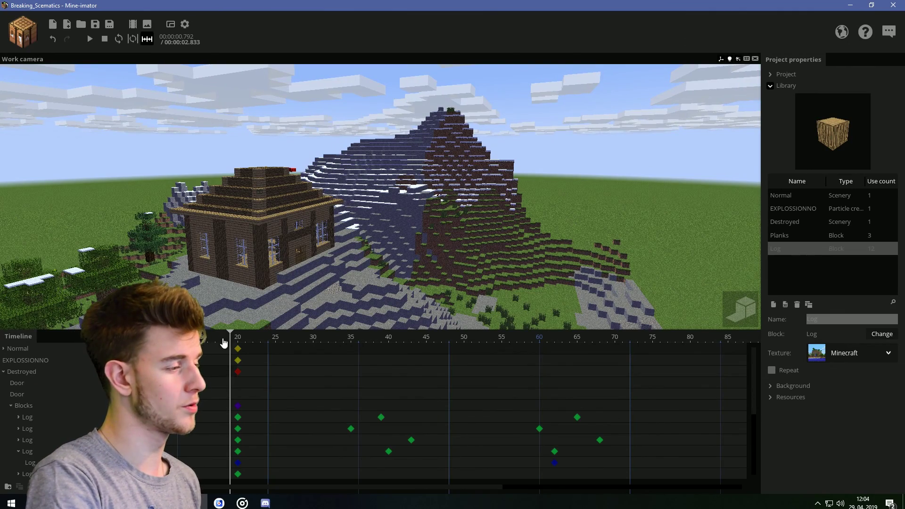
click(247, 337)
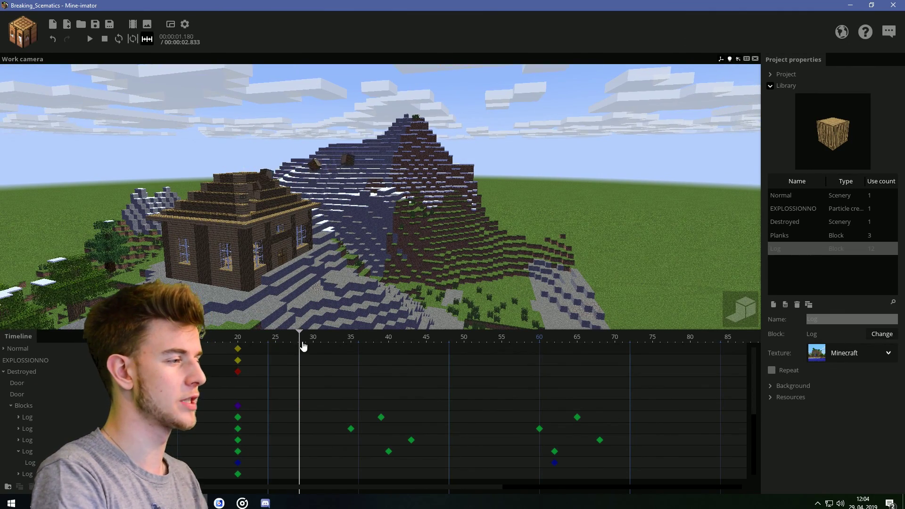
drag(303, 346, 501, 399)
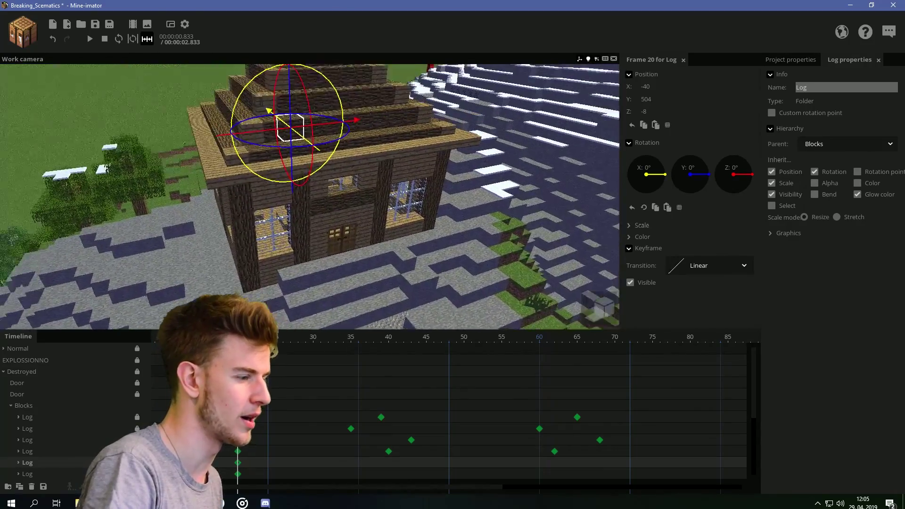
- Select the Log nested in the fifth Log folder, and save the project
scroll(755, 428, down, 3)
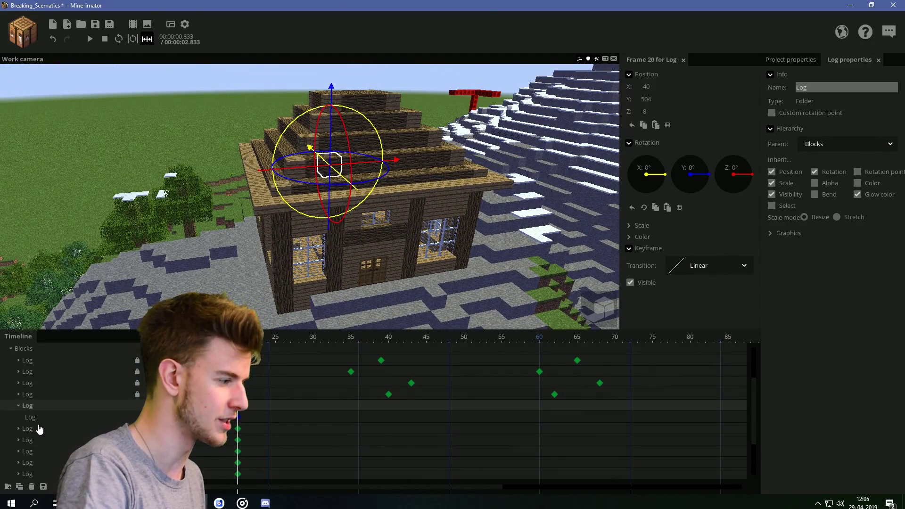
click(37, 417)
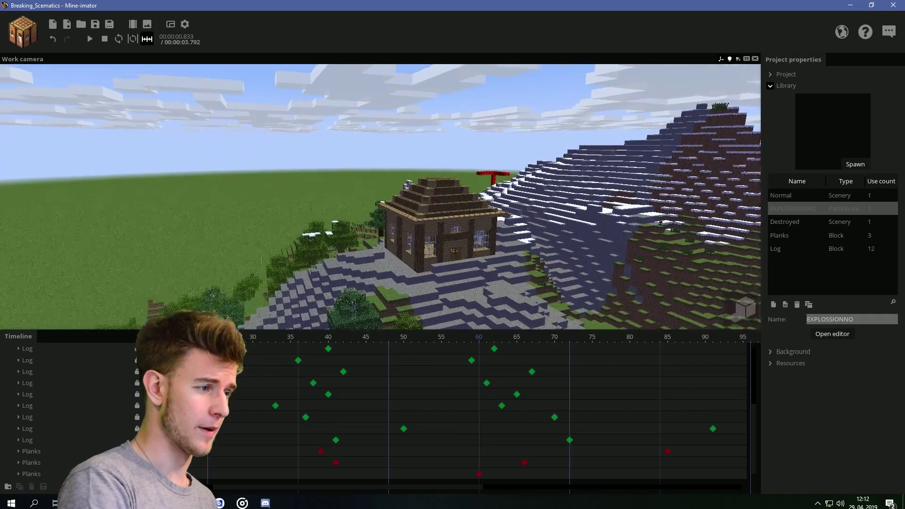
key(ctrl+s)
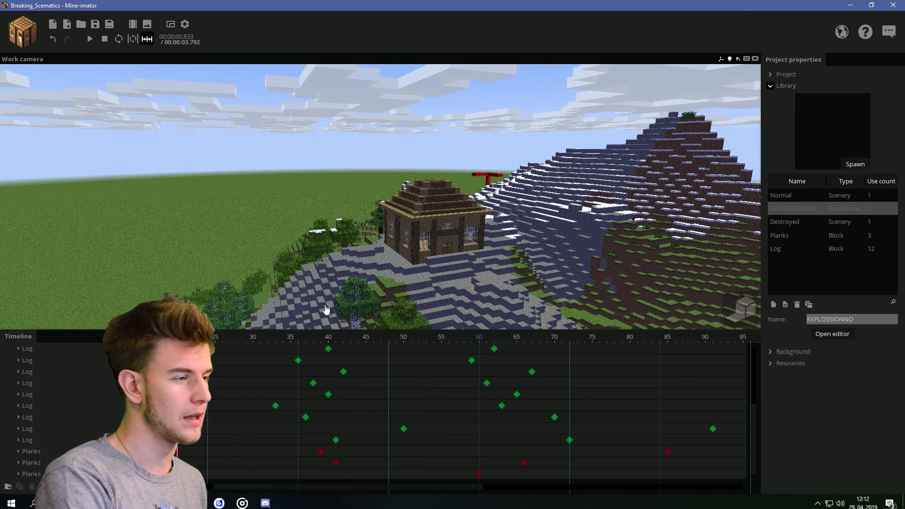
- Play the explosion from several viewpoints around the house to review the flying debris
key(w)
mouse_move(347, 278)
right_down()
mouse_move(358, 277)
mouse_move(337, 273)
right_up()
key(space)
key(space)
key(s)
key(space)
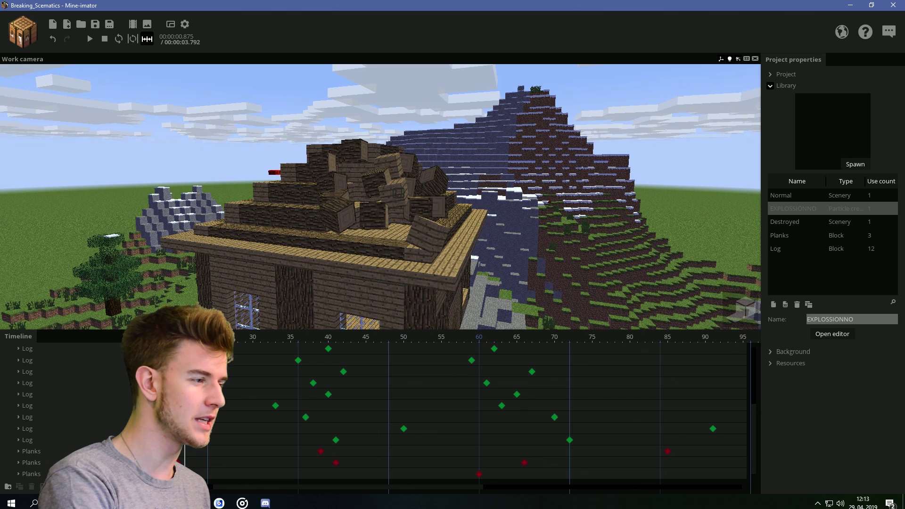
- Scrub back and forth around frame 20 to examine how the roof blocks break apart
key(Left)
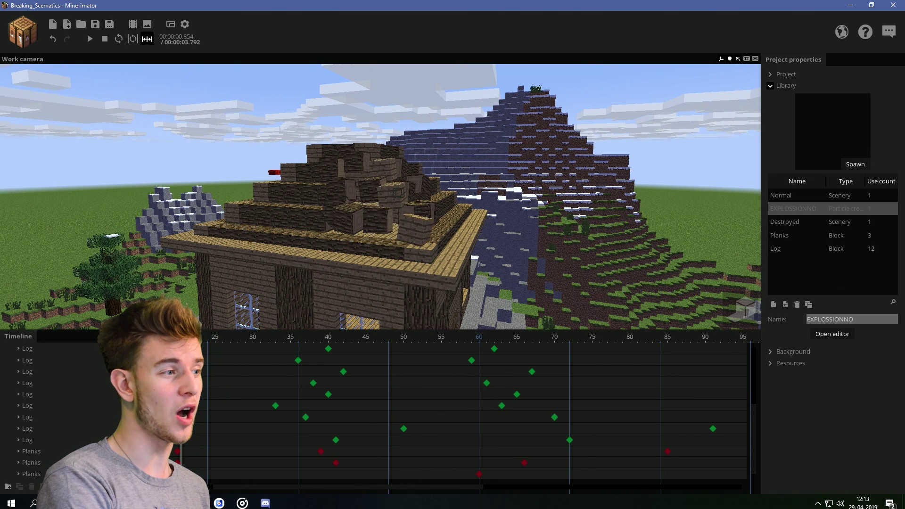
mouse_move(181, 347)
mouse_down()
mouse_move(226, 363)
mouse_move(332, 366)
mouse_move(163, 368)
mouse_up()
drag(444, 486, 388, 486)
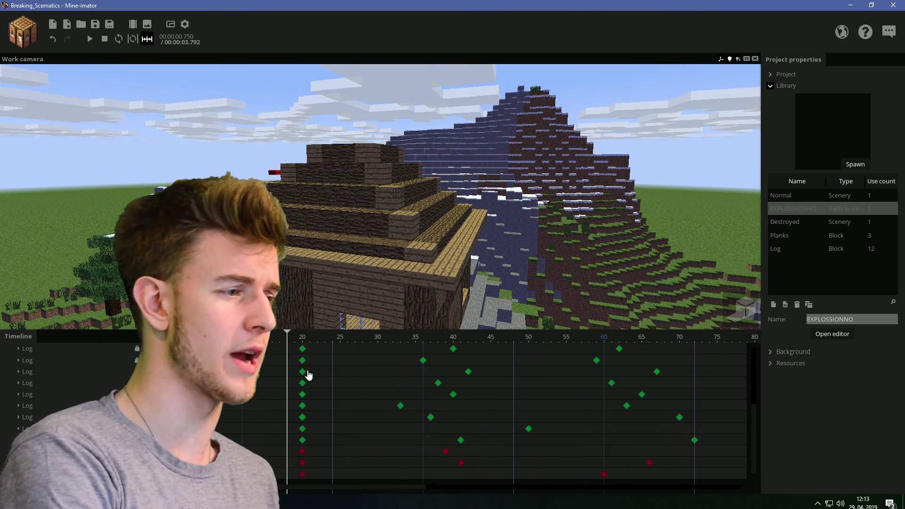
drag(307, 373, 211, 373)
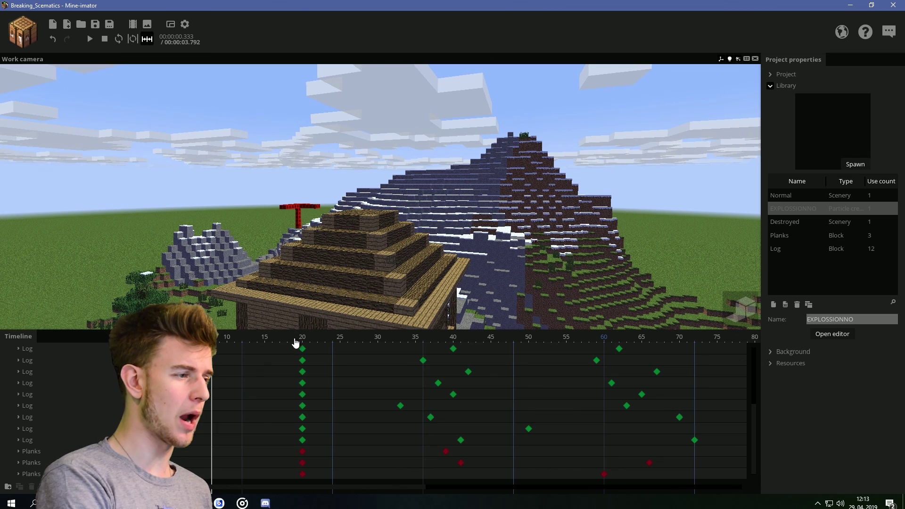
drag(296, 343, 361, 355)
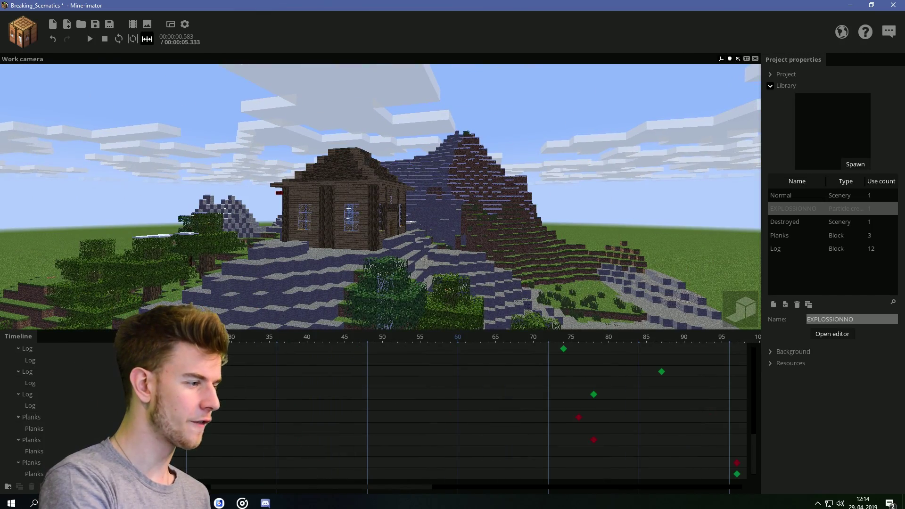
- Scrub through the delayed debris keyframes, and undo their timing change
drag(272, 347, 515, 478)
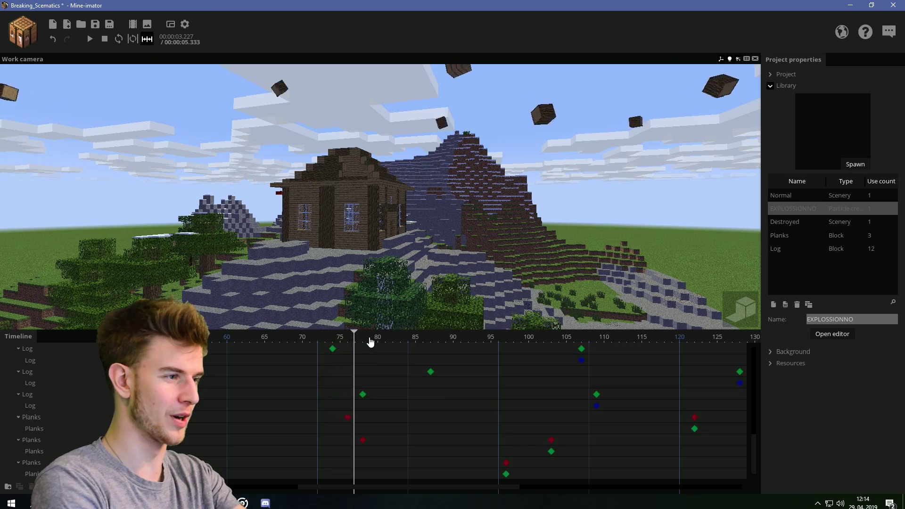
key(ctrl+z)
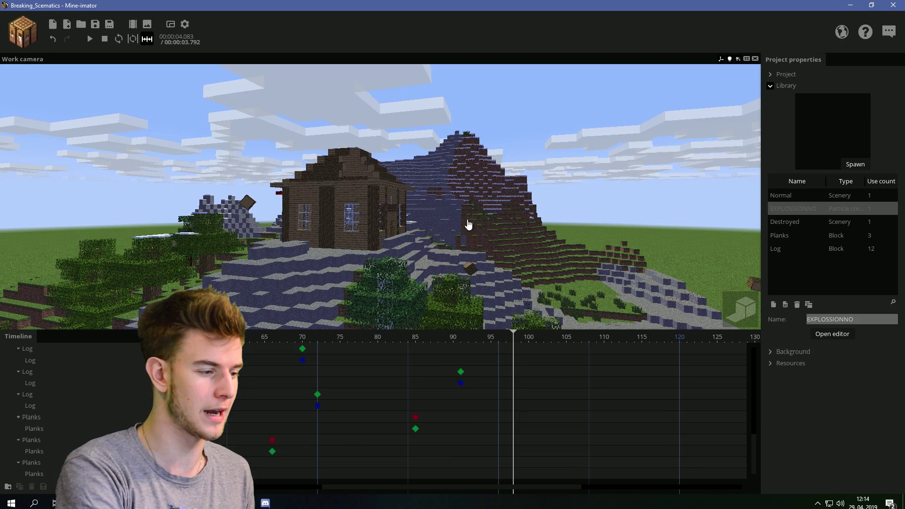
drag(454, 495, 341, 489)
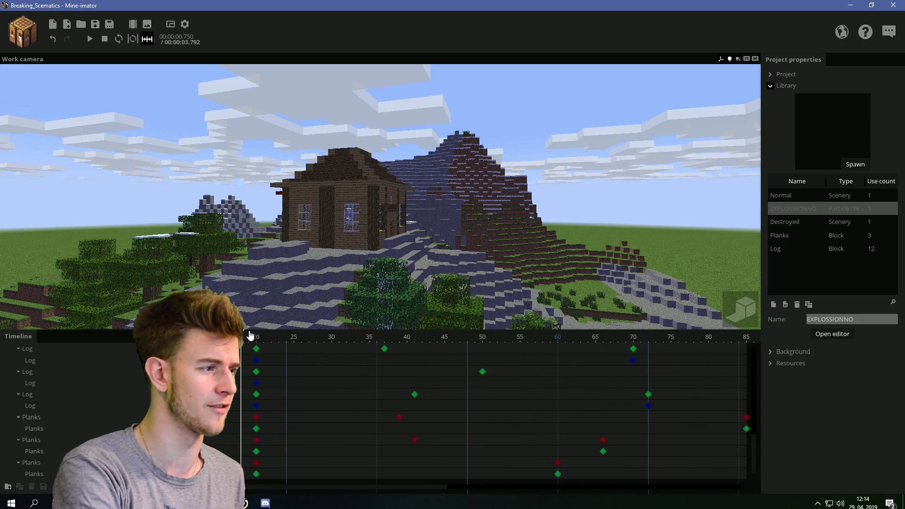